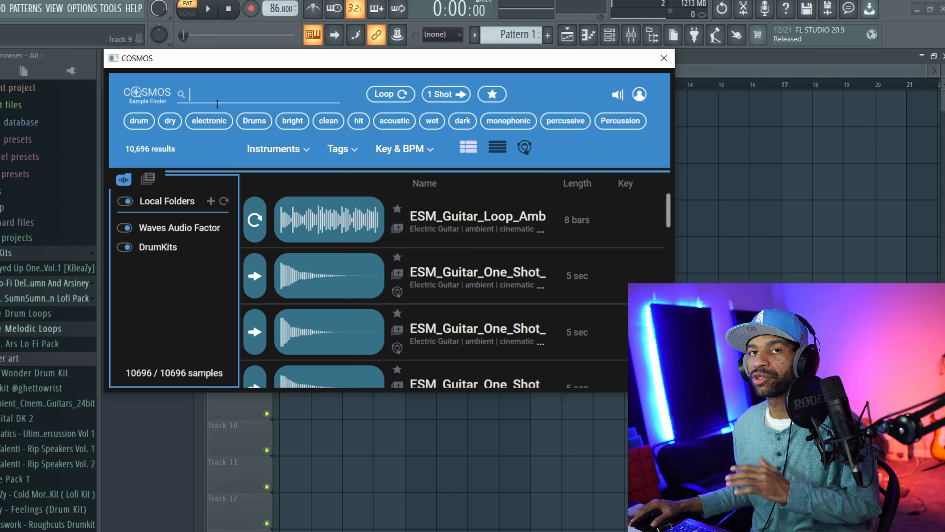
- Filter the sample library by the drum tag, preview the first drum loop, and remove the filter
{"action": "left_click", "coordinate": [139, 122]}
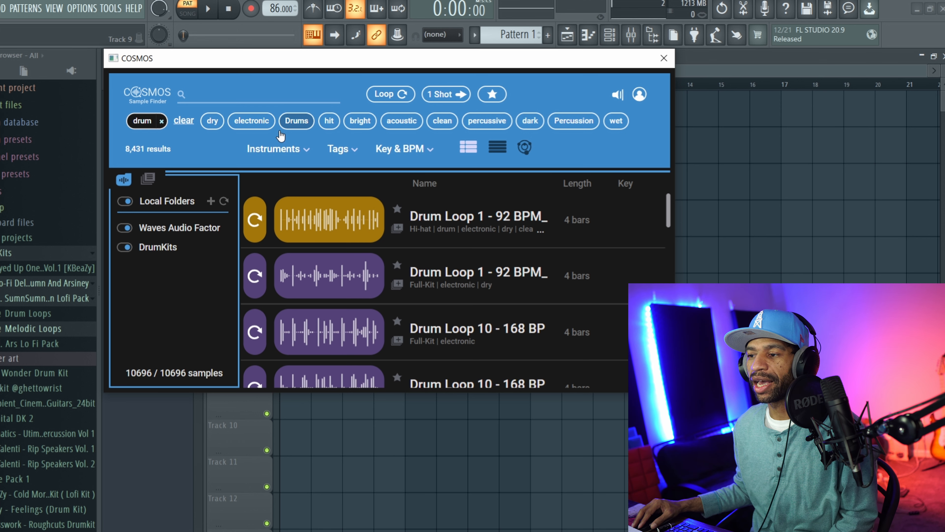
{"action": "mouse_move", "coordinate": [285, 224]}
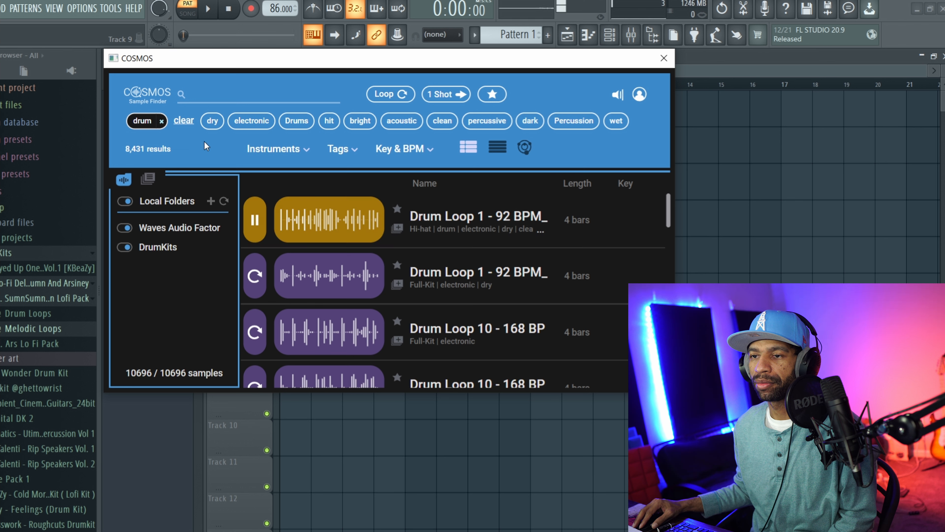
{"action": "left_click", "coordinate": [162, 121]}
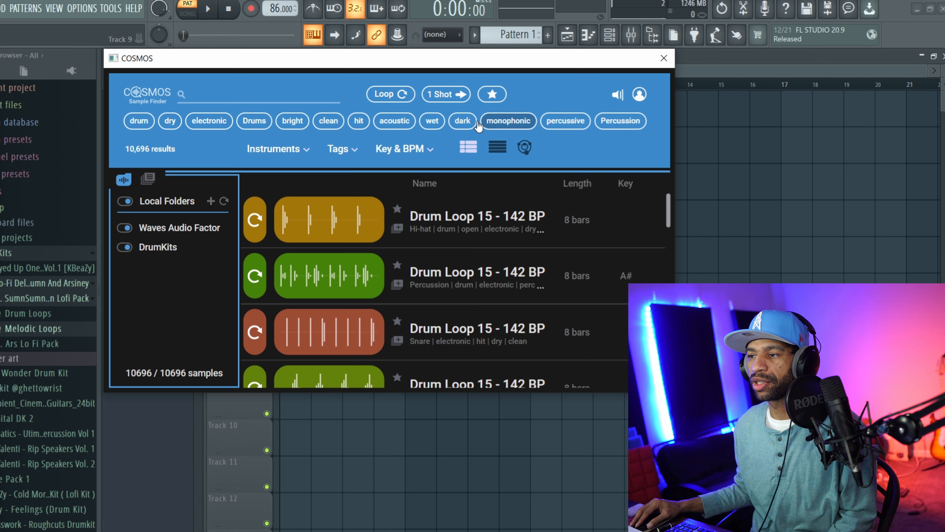
- Filter the sample library by the wet tag, preview the Drum Loop 9 sample, and remove the filter
{"action": "left_click", "coordinate": [432, 120]}
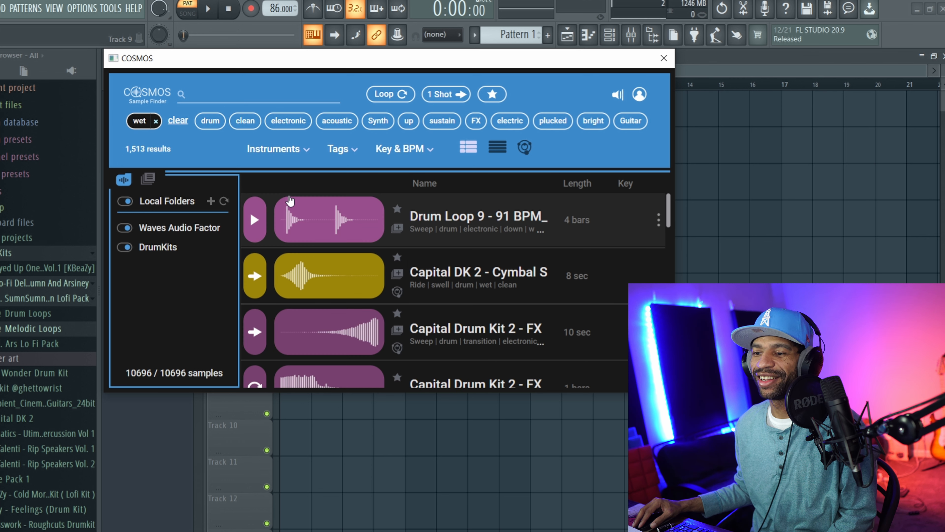
{"action": "left_click", "coordinate": [255, 222]}
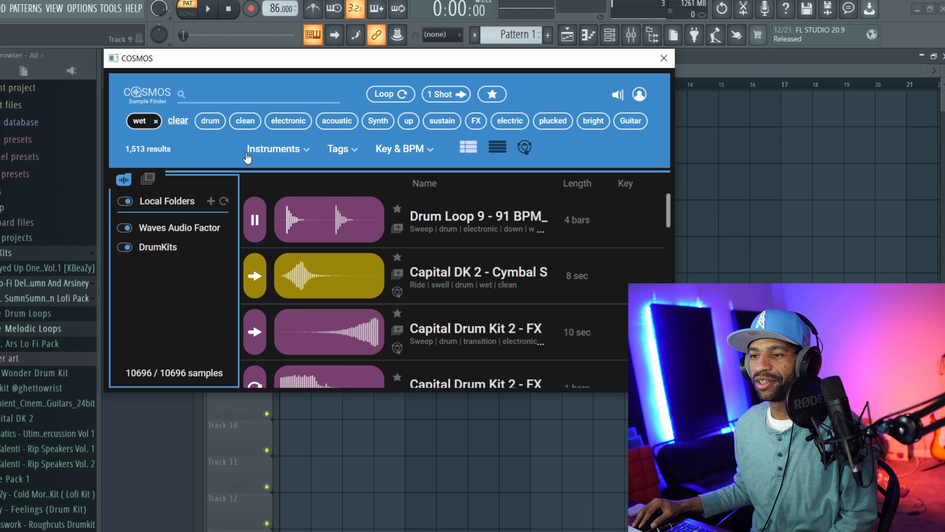
{"action": "left_click", "coordinate": [155, 121]}
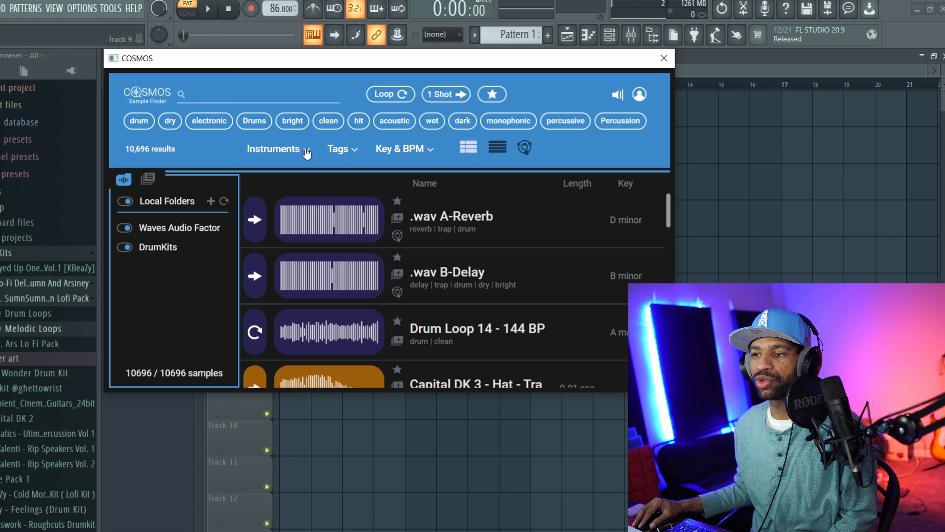
- Filter the samples to Synth instruments and audition the 30 Nights2 and Ascension loops
{"action": "left_click", "coordinate": [306, 151]}
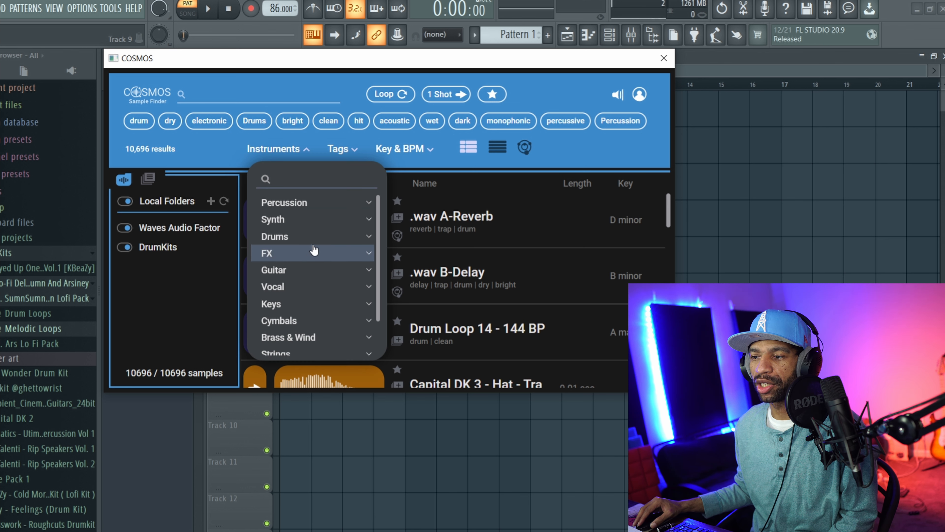
{"action": "left_click", "coordinate": [333, 220]}
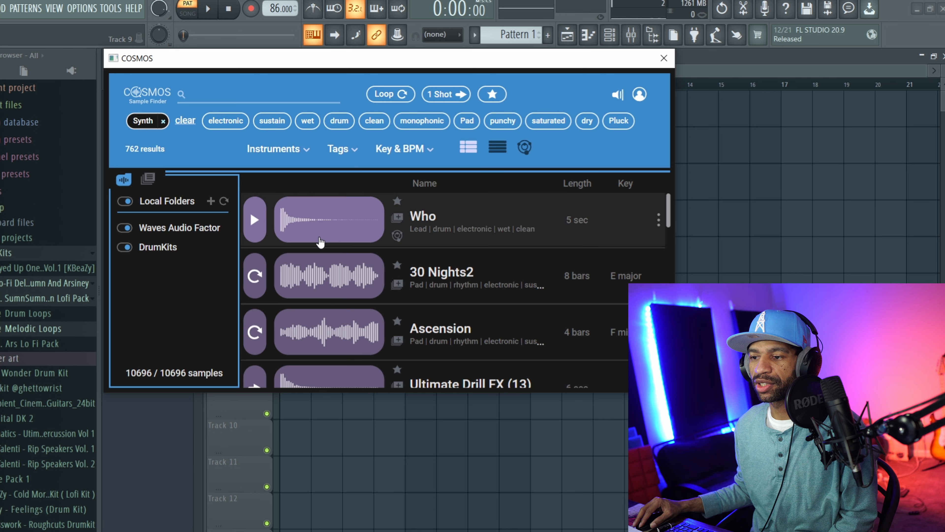
{"action": "left_click", "coordinate": [255, 277]}
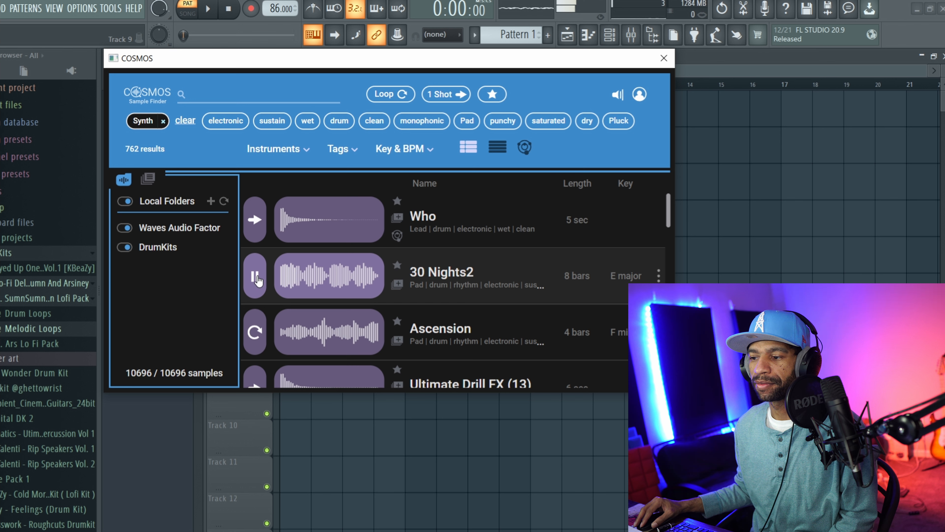
{"action": "left_click", "coordinate": [255, 331]}
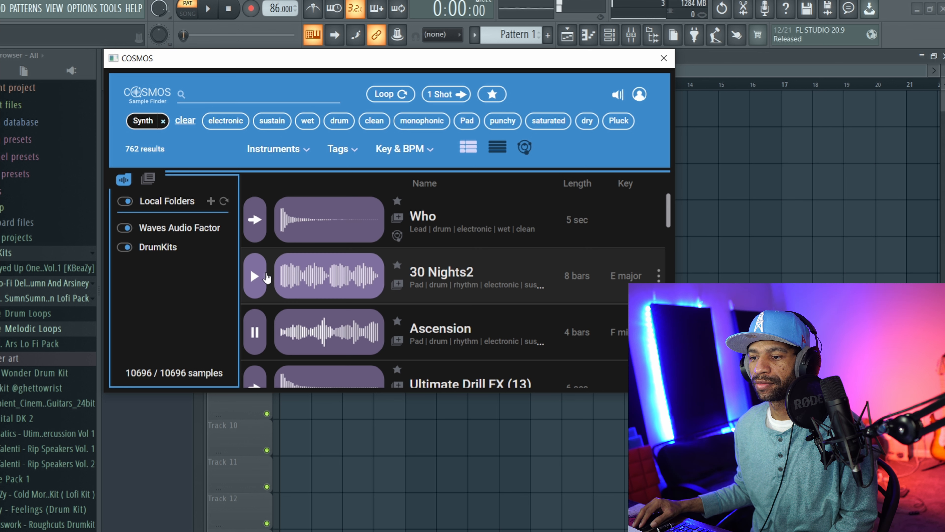
{"action": "left_click", "coordinate": [255, 276]}
{"action": "left_click", "coordinate": [256, 277]}
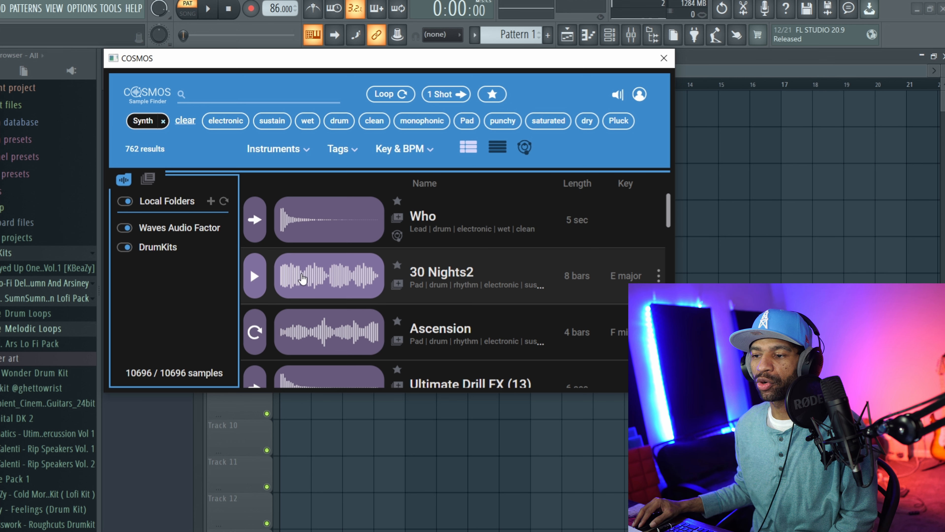
- Place the 30 Nights2 loop in the playlist at bar 14 and delete the placed clip
{"action": "left_click_drag", "start_coordinate": [300, 278], "coordinate": [697, 210]}
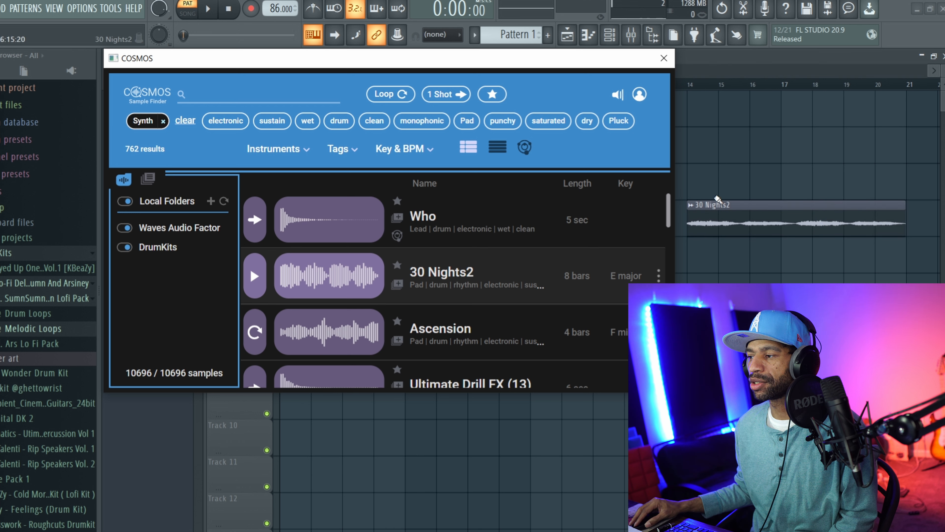
{"action": "right_click", "coordinate": [722, 216]}
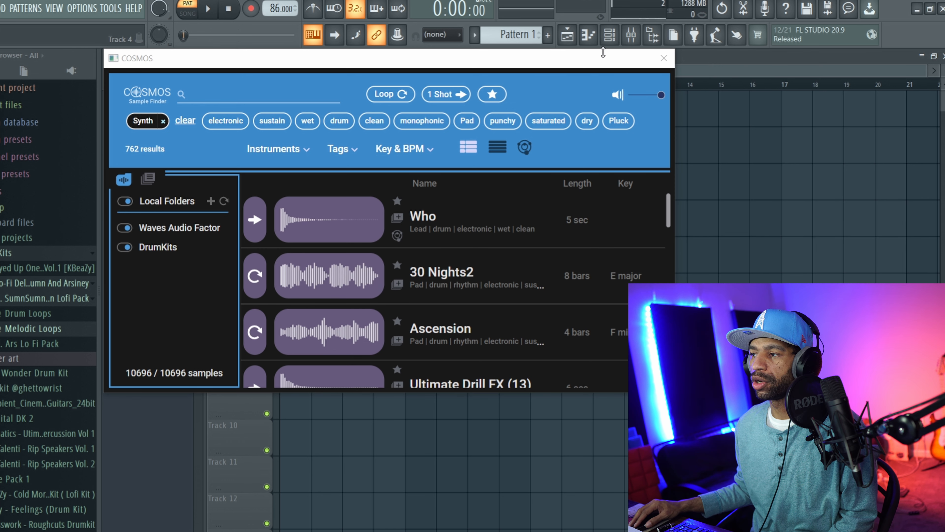
- Show the Unsorted channels in the channel rack and open the CR8 Sampler Stereo
{"action": "left_click", "coordinate": [607, 39]}
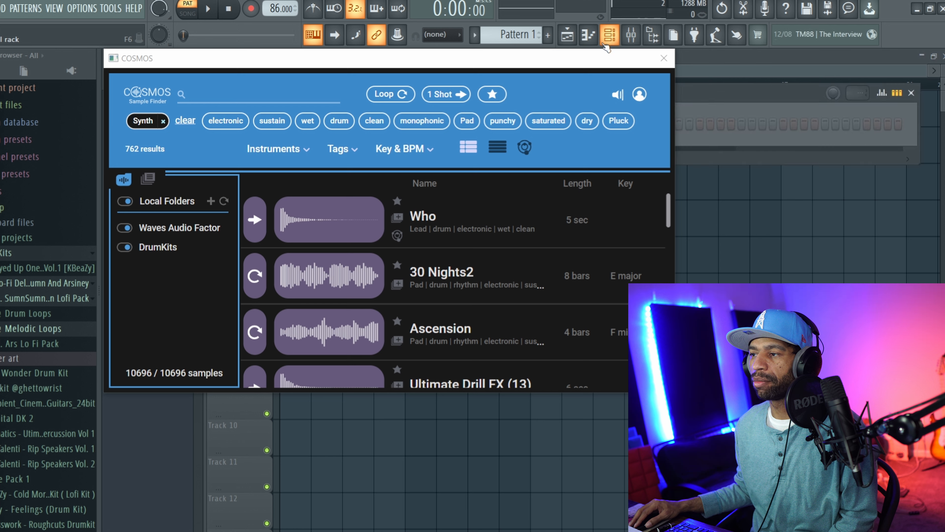
{"action": "left_click", "coordinate": [664, 58]}
{"action": "left_click", "coordinate": [349, 124]}
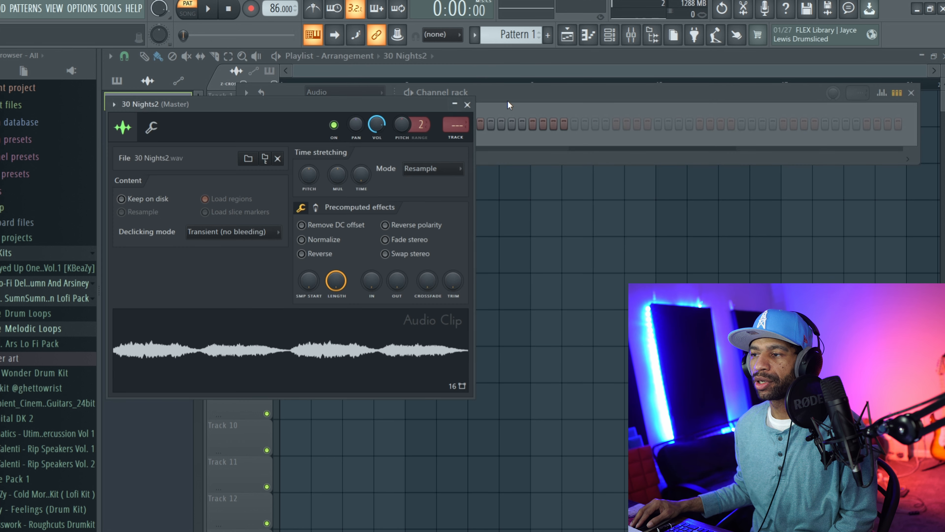
{"action": "left_click", "coordinate": [449, 97]}
{"action": "left_click", "coordinate": [382, 92]}
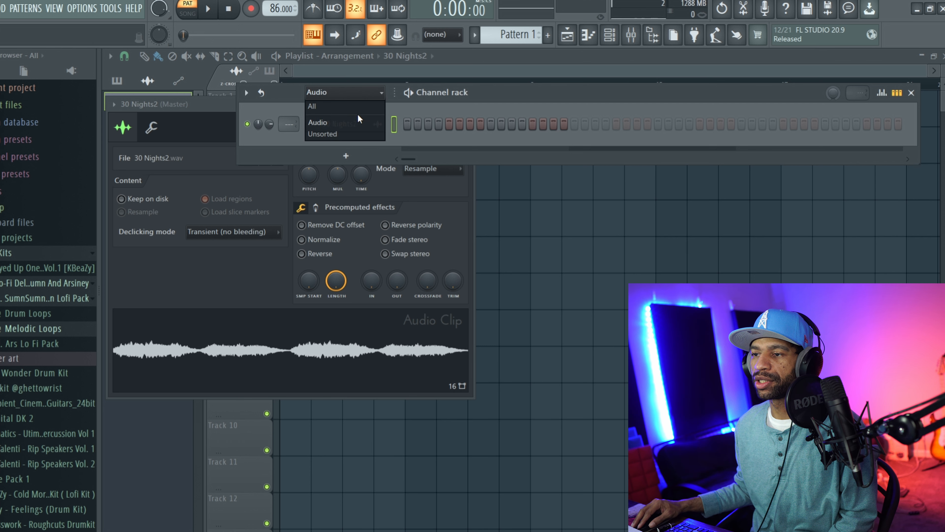
{"action": "left_click", "coordinate": [359, 134]}
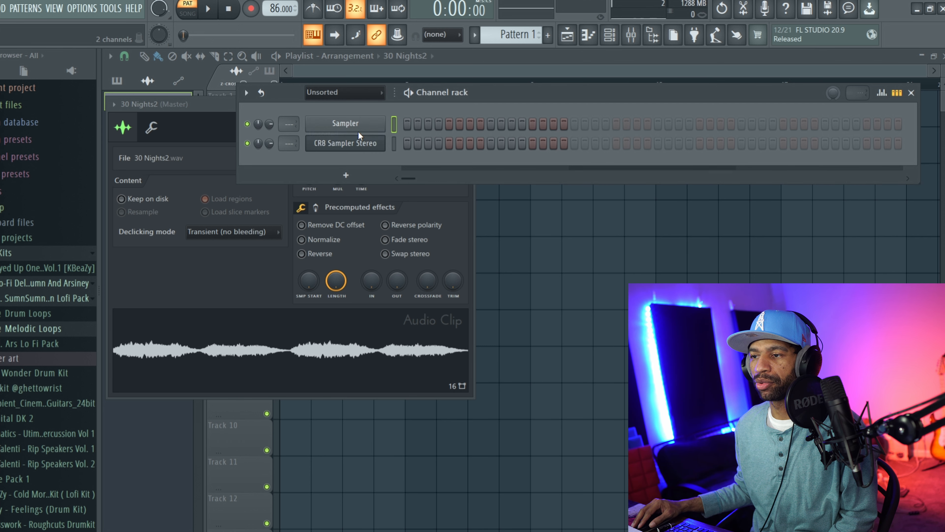
{"action": "left_click", "coordinate": [356, 146]}
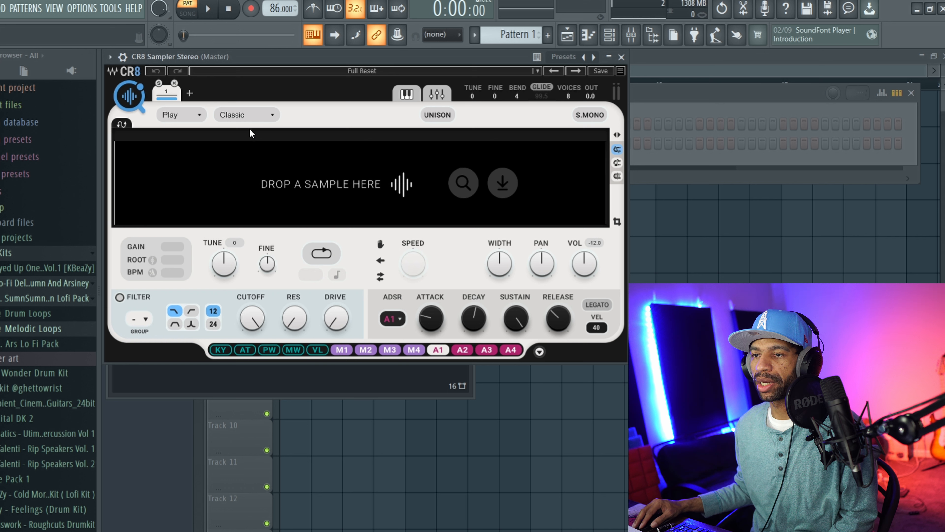
- Open the COSMOS sample finder from CR8, load 30 Nights2 into the sampler, and close the sampler window
{"action": "left_click", "coordinate": [130, 98]}
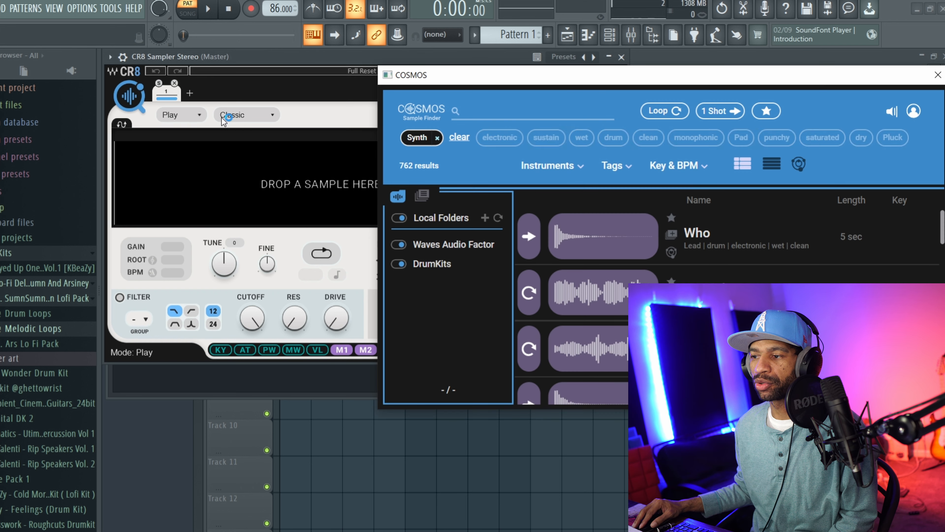
{"action": "left_click_drag", "start_coordinate": [574, 286], "coordinate": [289, 184]}
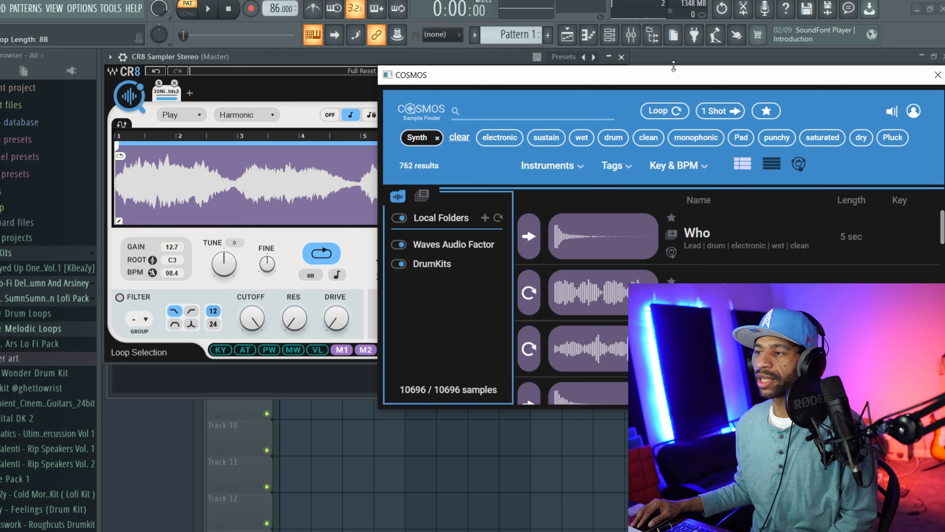
{"action": "left_click", "coordinate": [645, 61]}
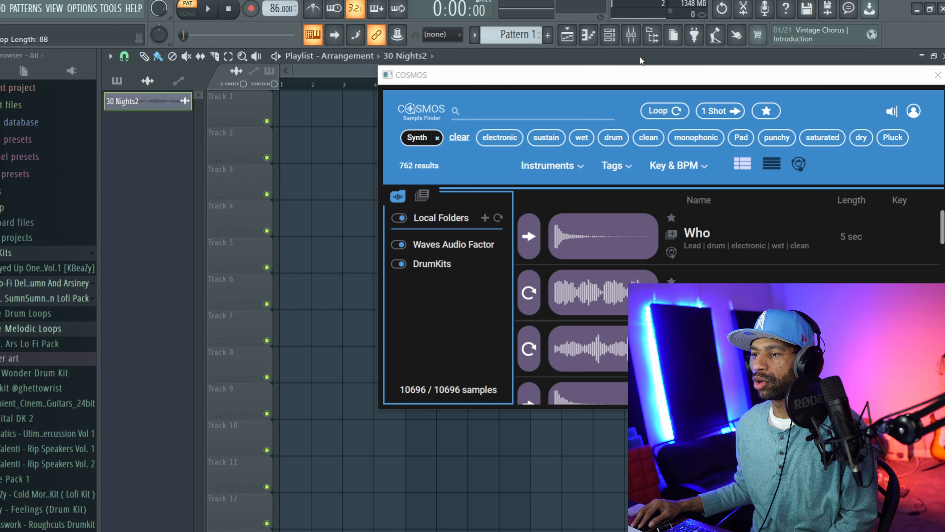
- Move the COSMOS window clear of the playlist, switch its results to the map view, and remove the Synth filter
{"action": "left_click_drag", "start_coordinate": [648, 74], "coordinate": [375, 59]}
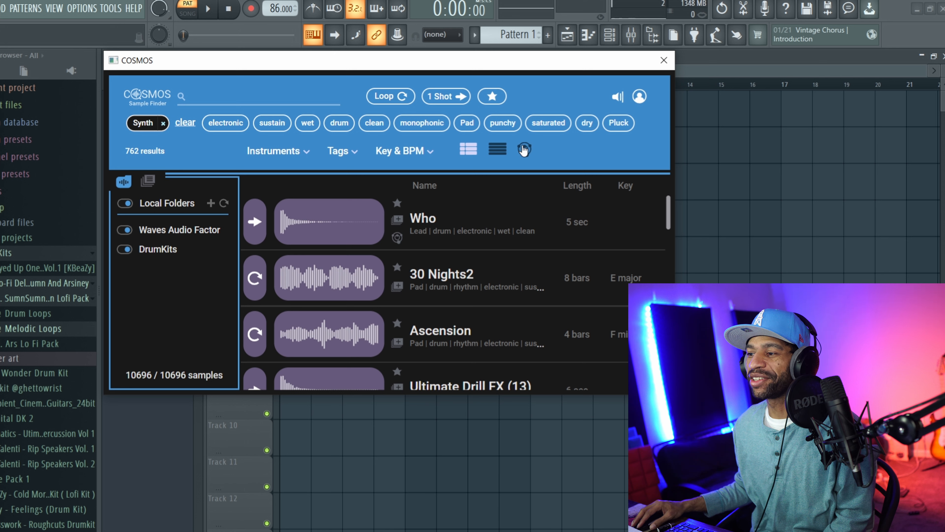
{"action": "left_click", "coordinate": [524, 149]}
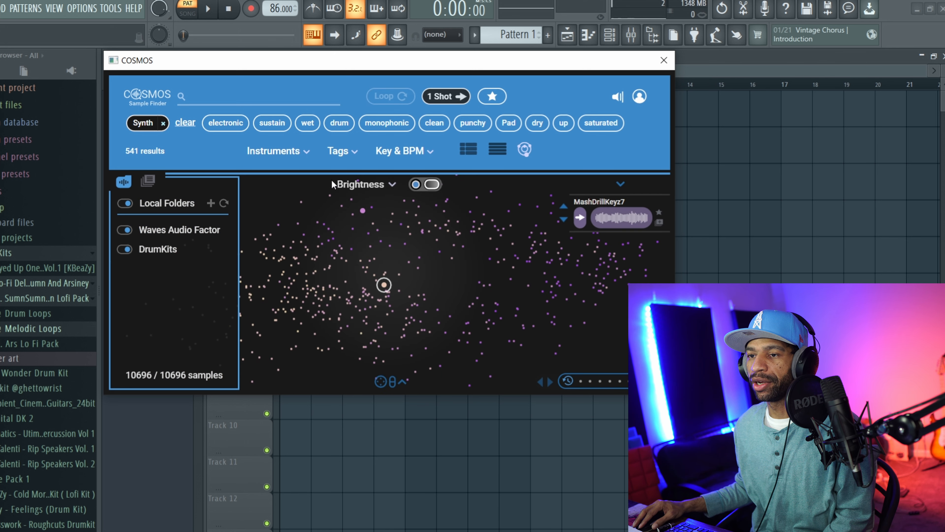
{"action": "left_click", "coordinate": [162, 123]}
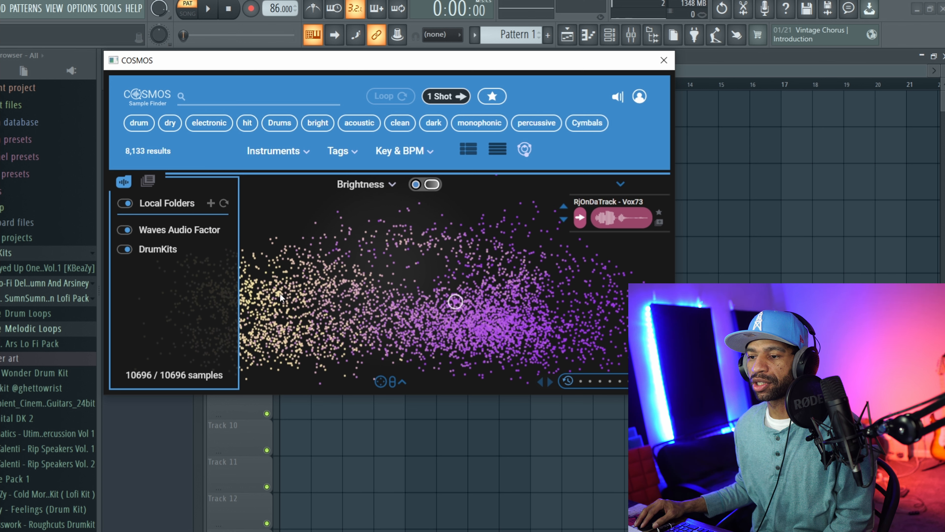
- Audition one-shot samples across different areas of the Brightness map, finishing on WA BS Distruptor Bass
{"action": "left_click_drag", "start_coordinate": [276, 291], "coordinate": [302, 275]}
{"action": "left_click", "coordinate": [353, 287]}
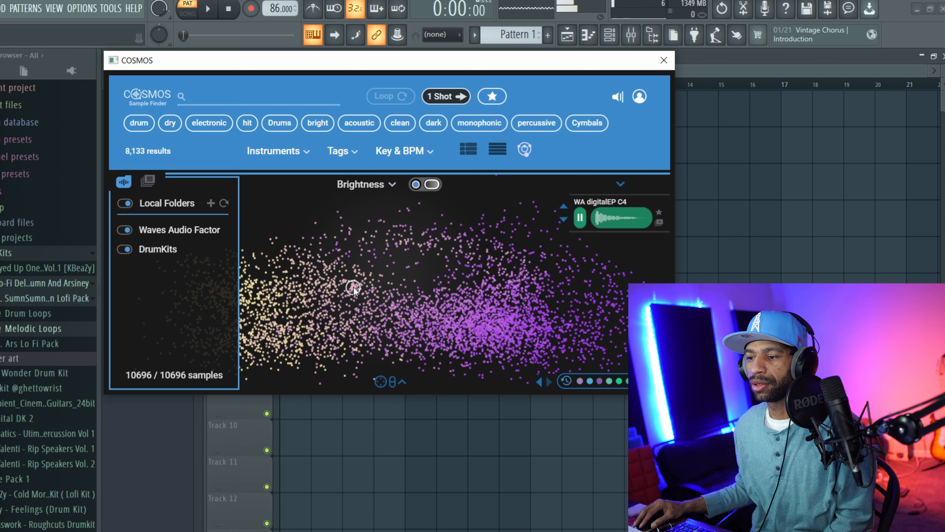
{"action": "left_click", "coordinate": [391, 309]}
{"action": "left_click", "coordinate": [418, 312]}
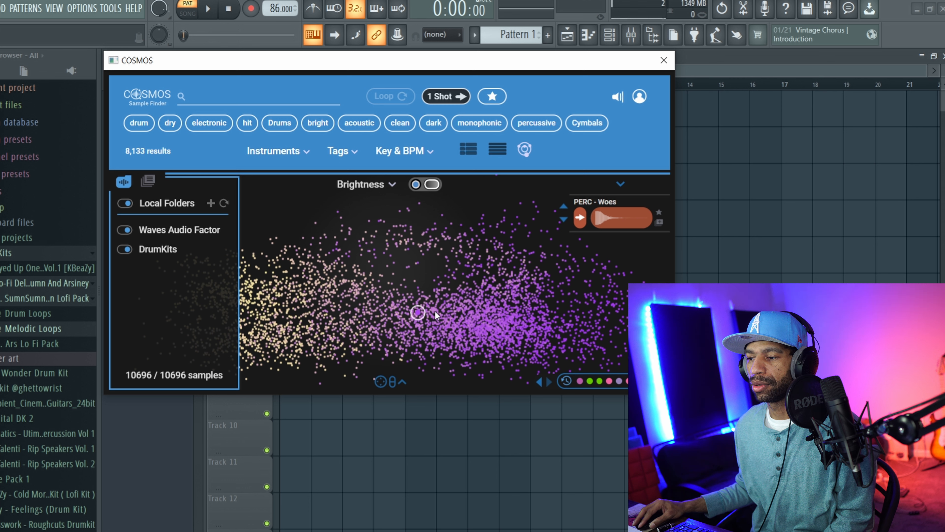
{"action": "left_click", "coordinate": [444, 310]}
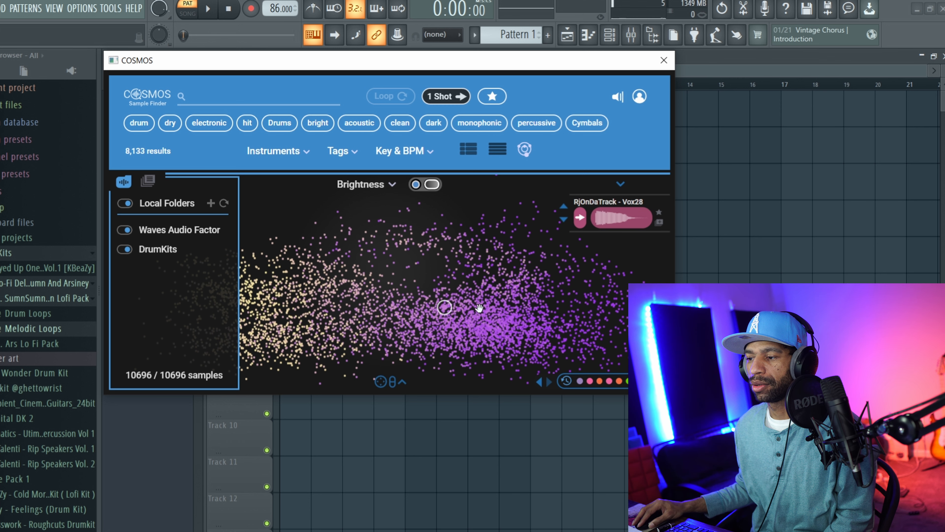
{"action": "left_click", "coordinate": [473, 320]}
{"action": "left_click", "coordinate": [466, 320]}
{"action": "left_click", "coordinate": [465, 319]}
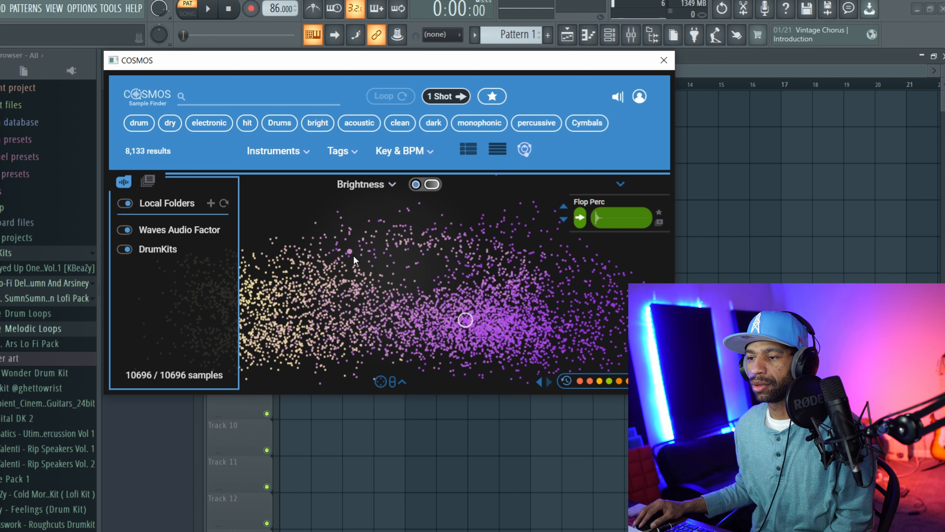
{"action": "left_click", "coordinate": [337, 242]}
{"action": "left_click", "coordinate": [336, 246]}
{"action": "left_click", "coordinate": [332, 250]}
{"action": "left_click", "coordinate": [333, 255]}
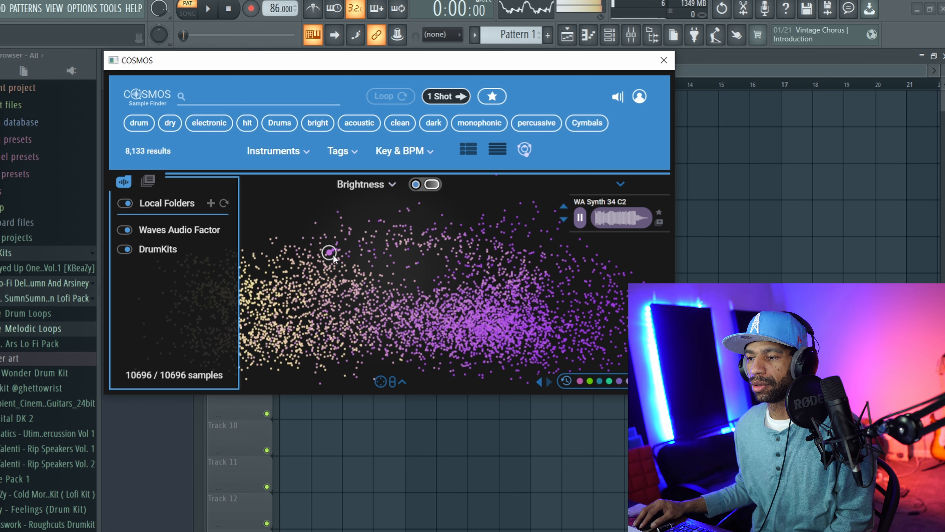
{"action": "left_click", "coordinate": [345, 254]}
{"action": "left_click", "coordinate": [353, 248]}
{"action": "left_click", "coordinate": [354, 244]}
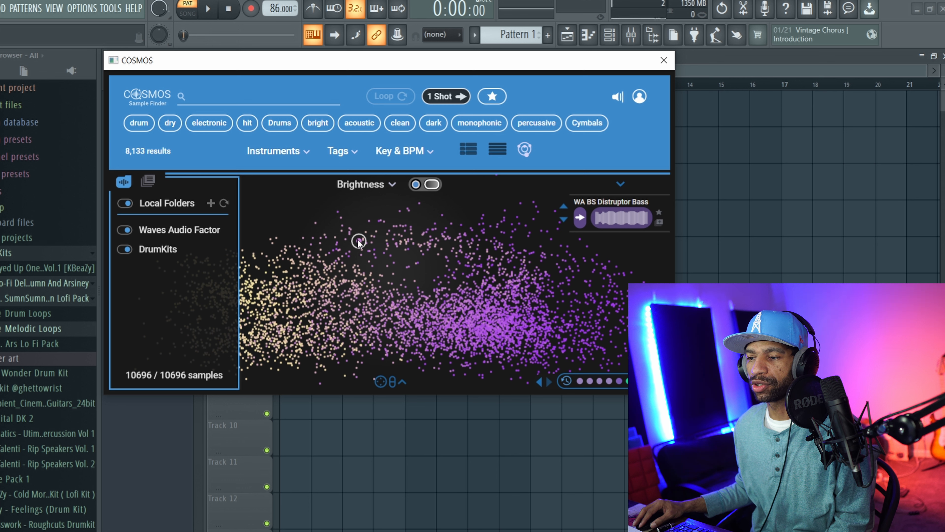
- Bring the WA BS Distruptor Bass sample into the project and show All channels in the channel rack
{"action": "left_click_drag", "start_coordinate": [608, 217], "coordinate": [560, 201]}
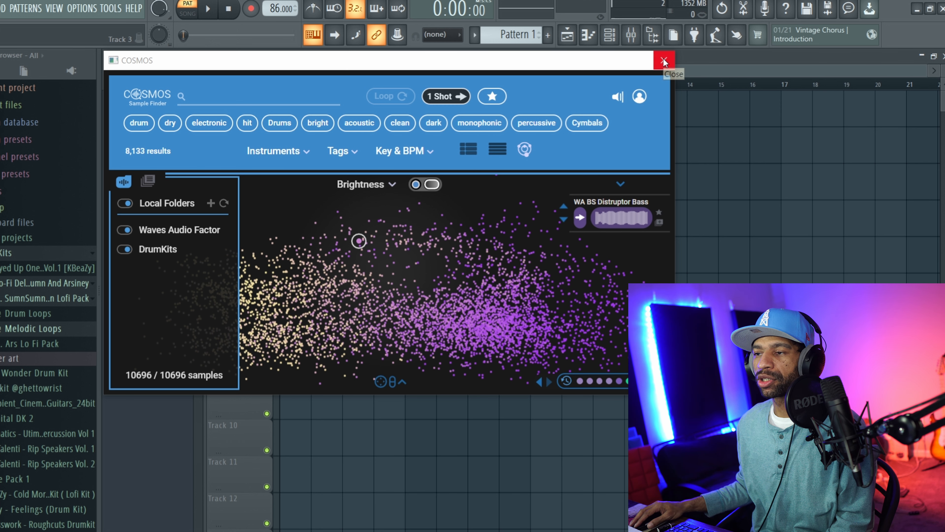
{"action": "left_click", "coordinate": [608, 37]}
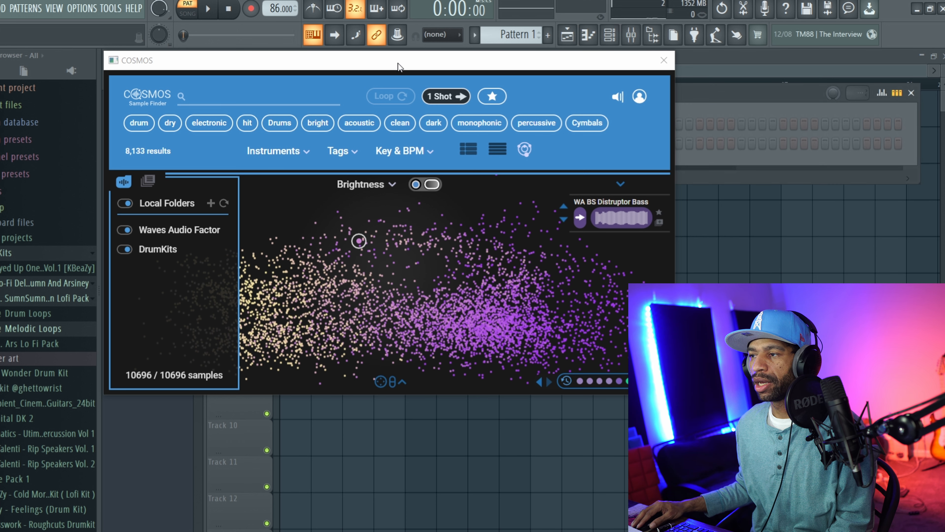
{"action": "left_click", "coordinate": [661, 65]}
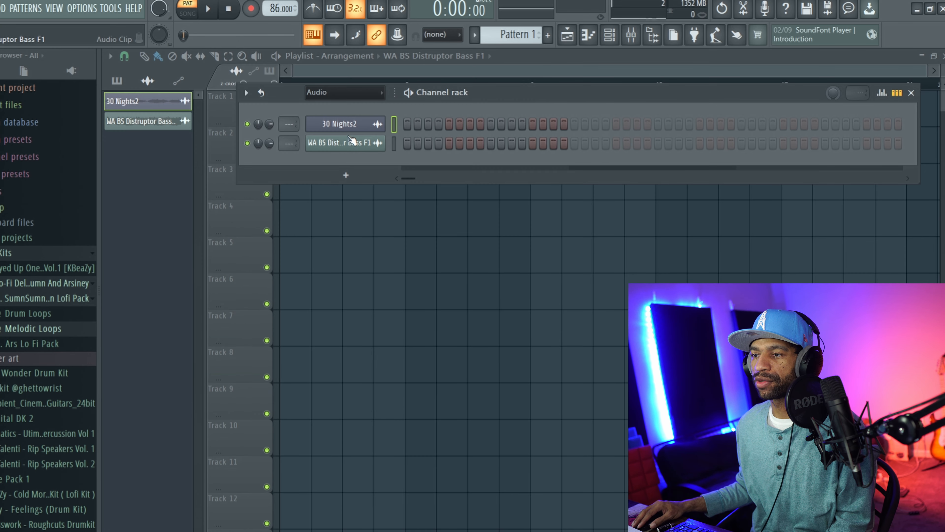
{"action": "left_click", "coordinate": [342, 94]}
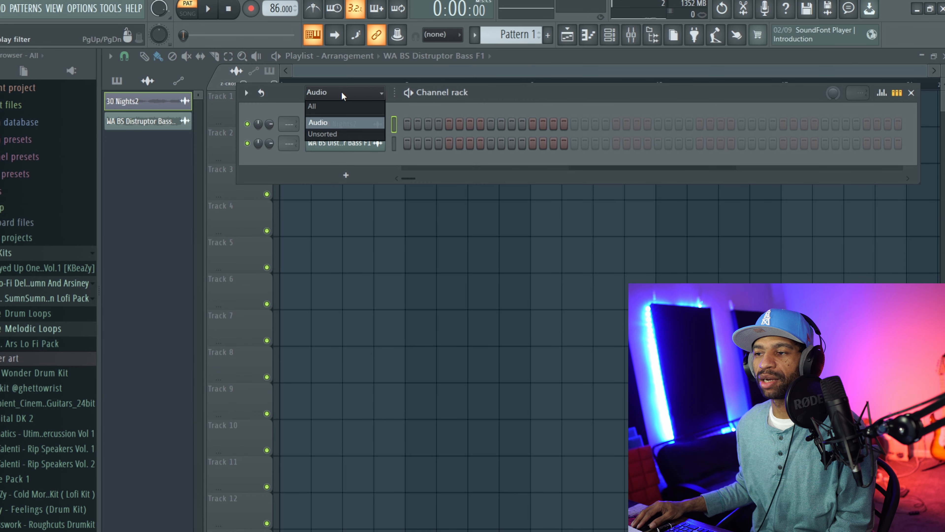
{"action": "left_click", "coordinate": [344, 106]}
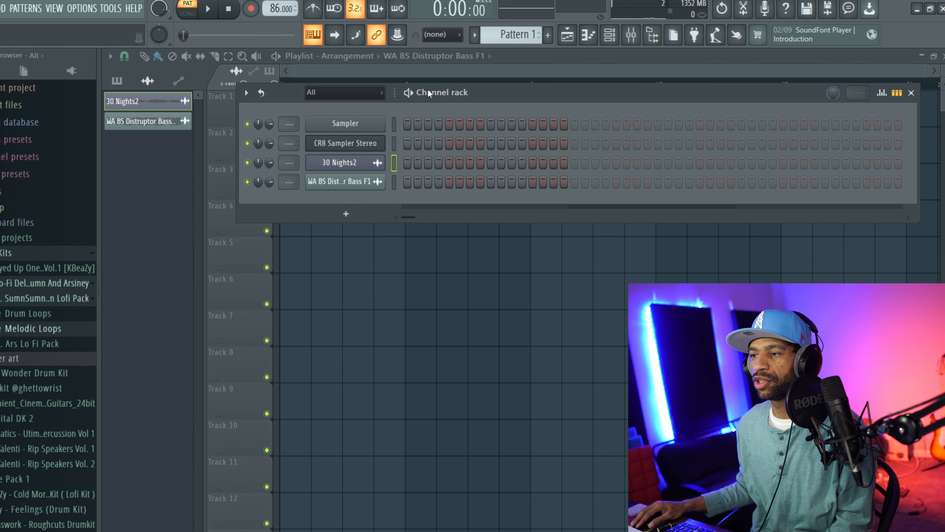
- Open COSMOS from the CR8 channel, search for drum loop 1, and load 10. Drum Loop 84 BPM into the sampler
{"action": "left_click", "coordinate": [356, 144]}
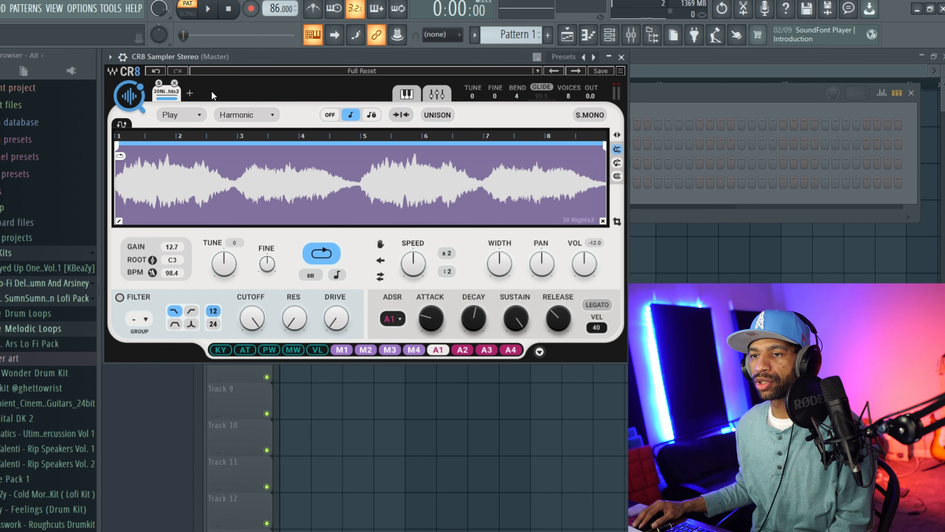
{"action": "left_click", "coordinate": [131, 97]}
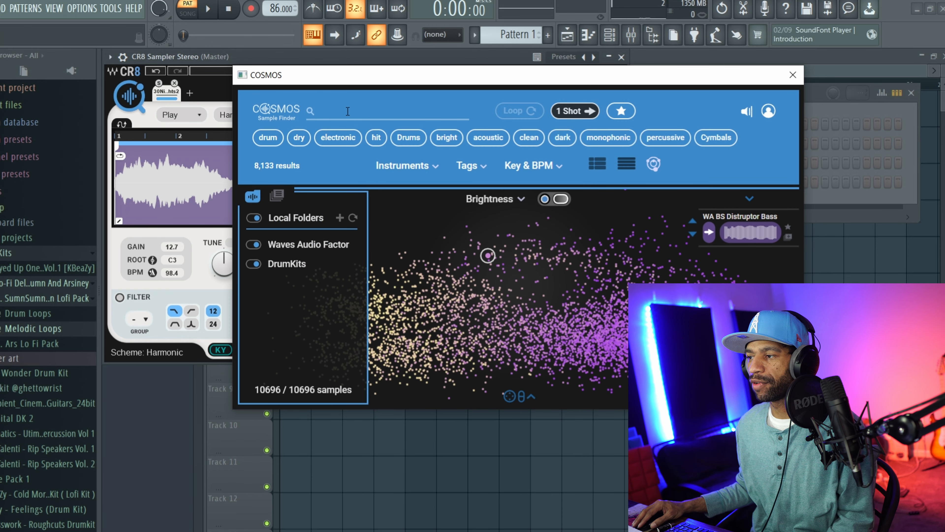
{"action": "type", "text": "drum loop 1"}
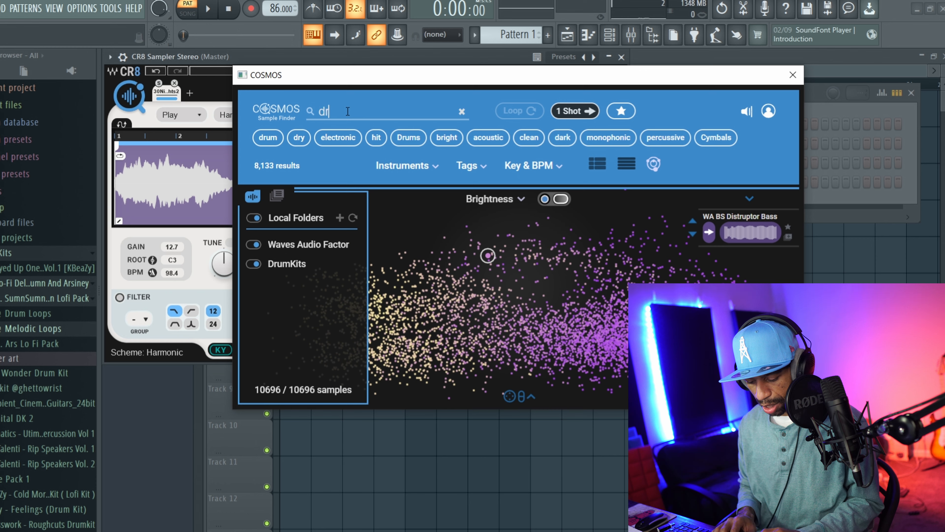
{"action": "key", "text": "Return"}
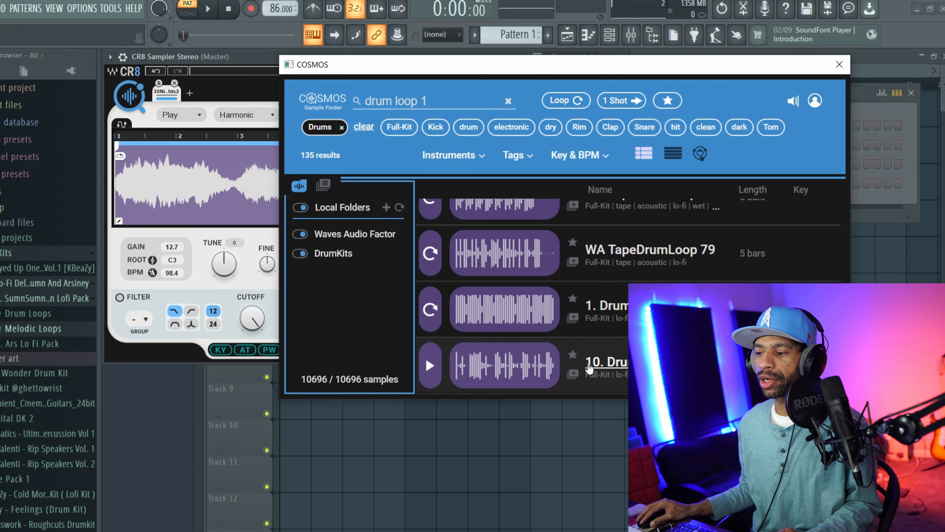
{"action": "left_click_drag", "start_coordinate": [480, 348], "coordinate": [211, 176]}
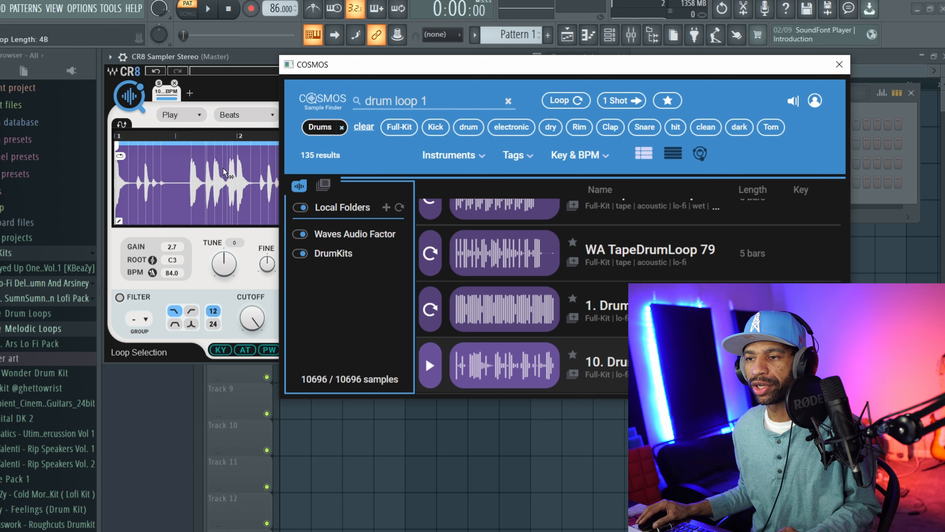
{"action": "left_click", "coordinate": [839, 64]}
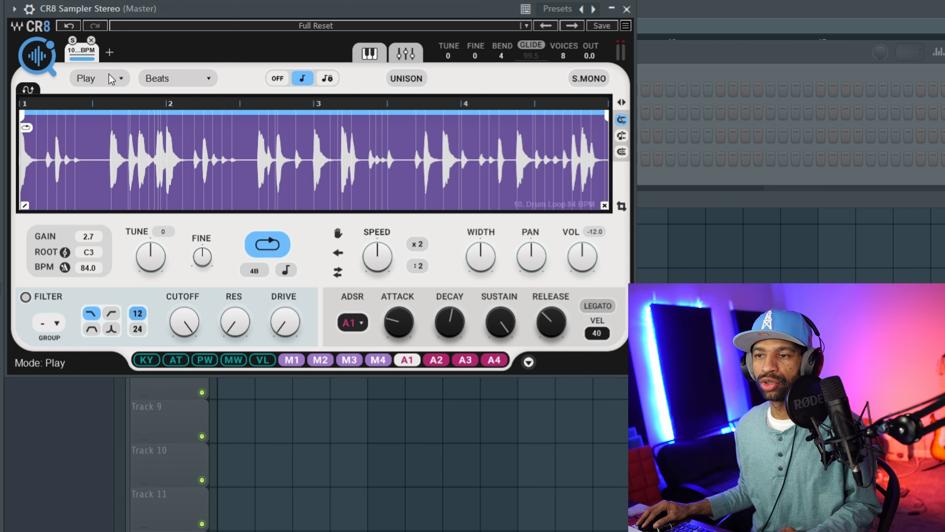
- Review the sampler's Play and Launch mode options, keep Play, and audition the drum loop
{"action": "left_click", "coordinate": [121, 80]}
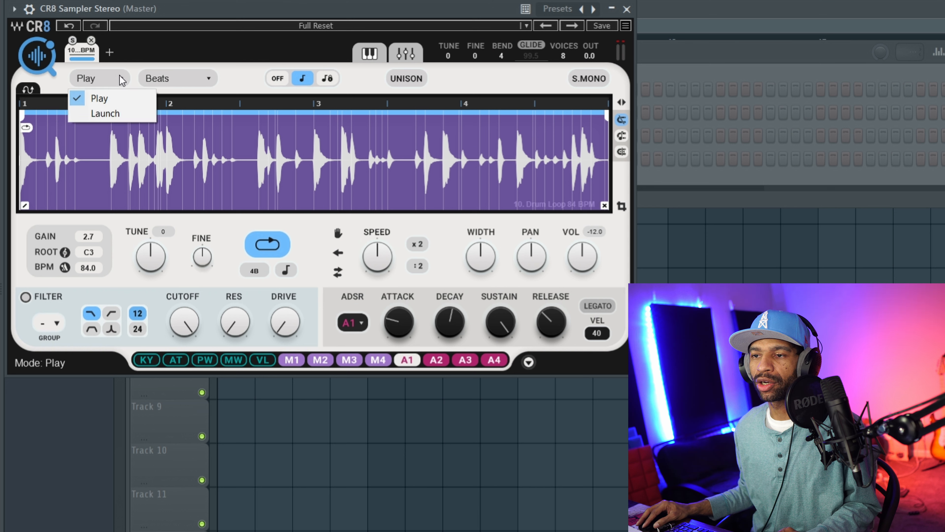
{"action": "left_click", "coordinate": [139, 66]}
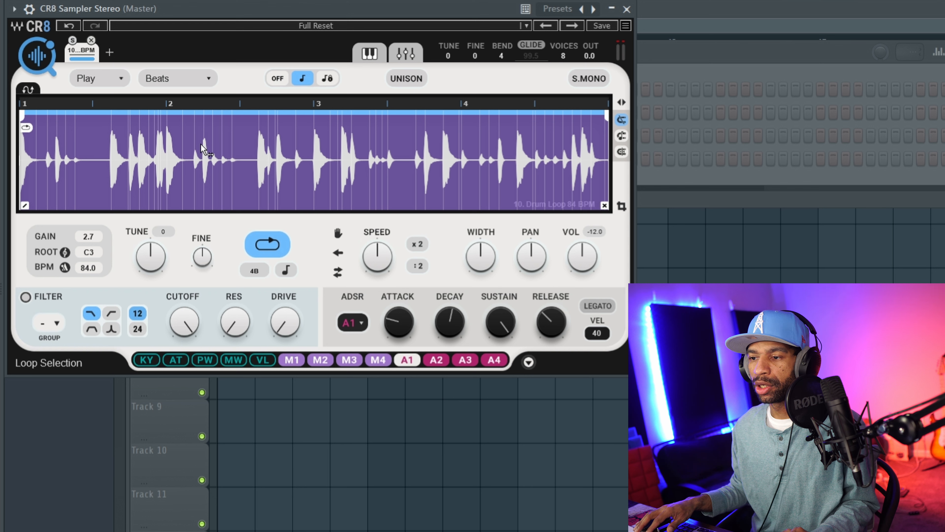
{"action": "key", "text": "space"}
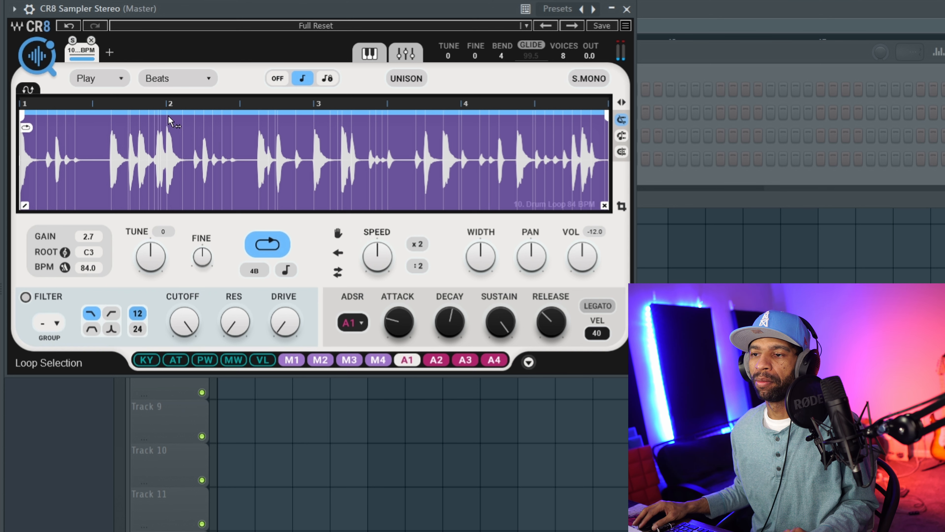
- Audition the drum loop with the Melodic scheme, try Voice, and settle on the Classic scheme
{"action": "left_click", "coordinate": [200, 78]}
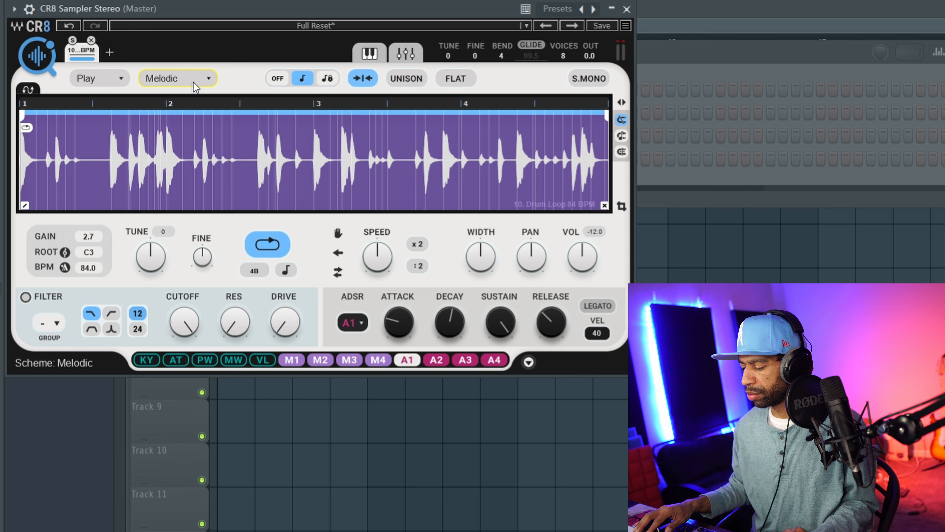
{"action": "key", "text": "z"}
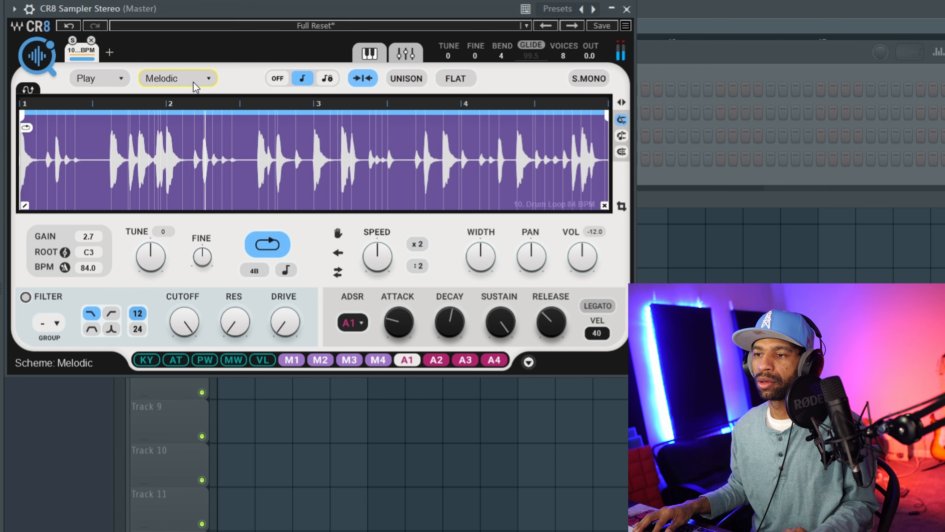
{"action": "scroll", "coordinate": [194, 83], "scroll_direction": "down", "scroll_amount": 1}
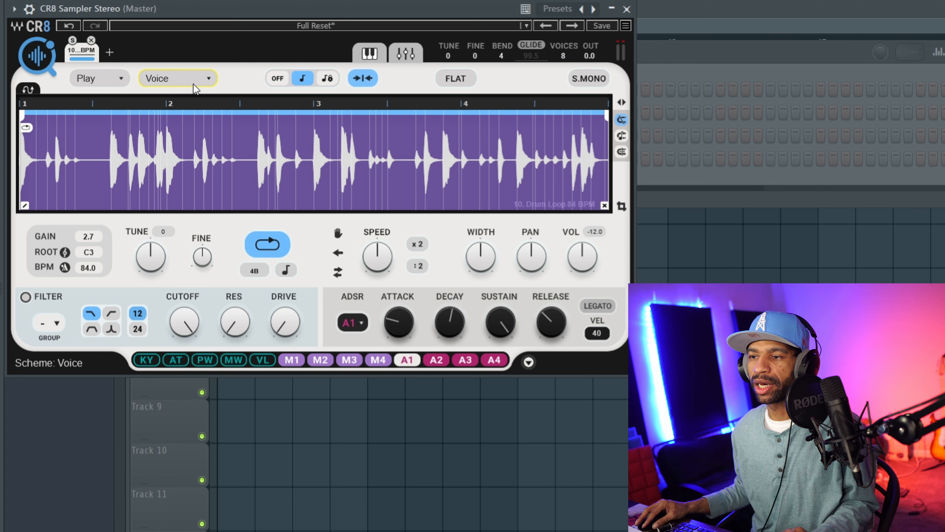
{"action": "left_click", "coordinate": [210, 79]}
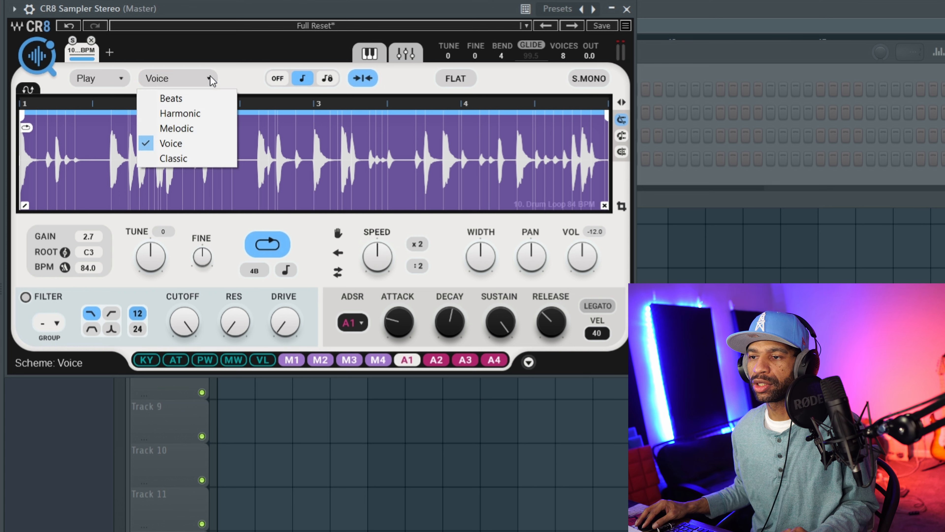
{"action": "left_click", "coordinate": [203, 157]}
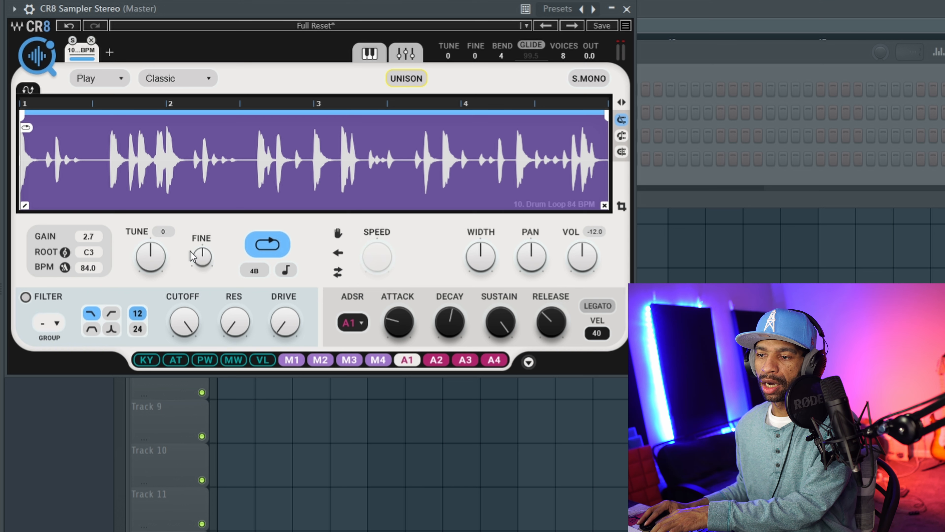
{"action": "key", "text": "z"}
- Try the Fine tuning and the hand-controlled playback mode with an Offset of about 0.238, and switch that mode off
{"action": "mouse_move", "coordinate": [202, 257]}
{"action": "left_mouse_down"}
{"action": "mouse_move", "coordinate": [150, 247]}
{"action": "mouse_move", "coordinate": [151, 256]}
{"action": "mouse_move", "coordinate": [202, 262]}
{"action": "left_mouse_up"}
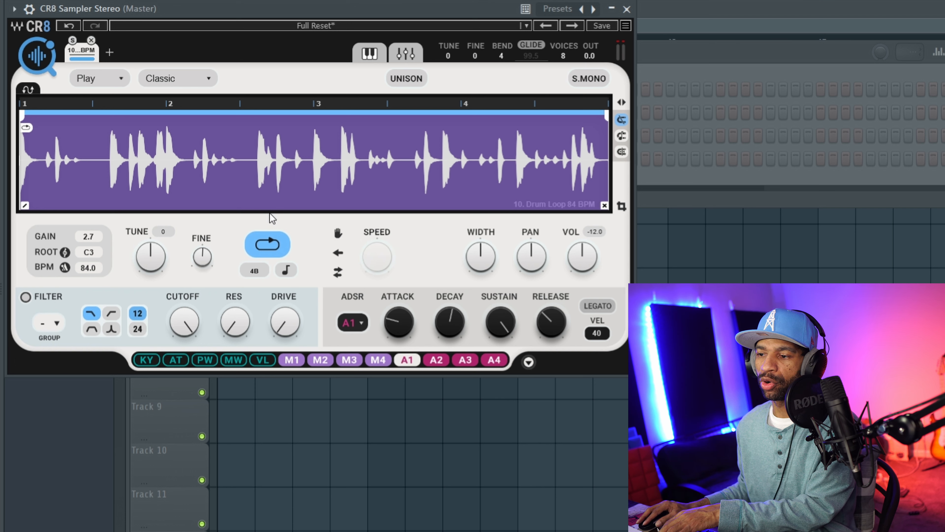
{"action": "left_click", "coordinate": [338, 234]}
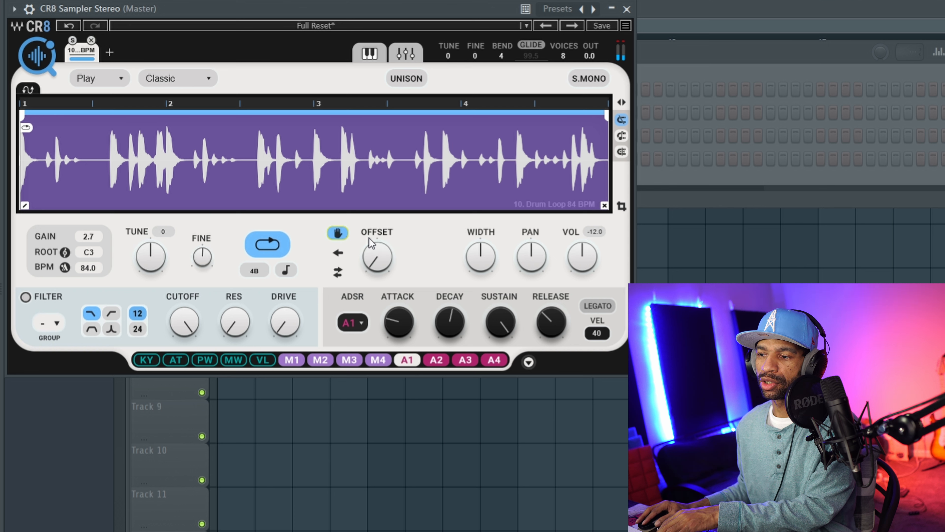
{"action": "left_click_drag", "start_coordinate": [377, 256], "coordinate": [377, 244]}
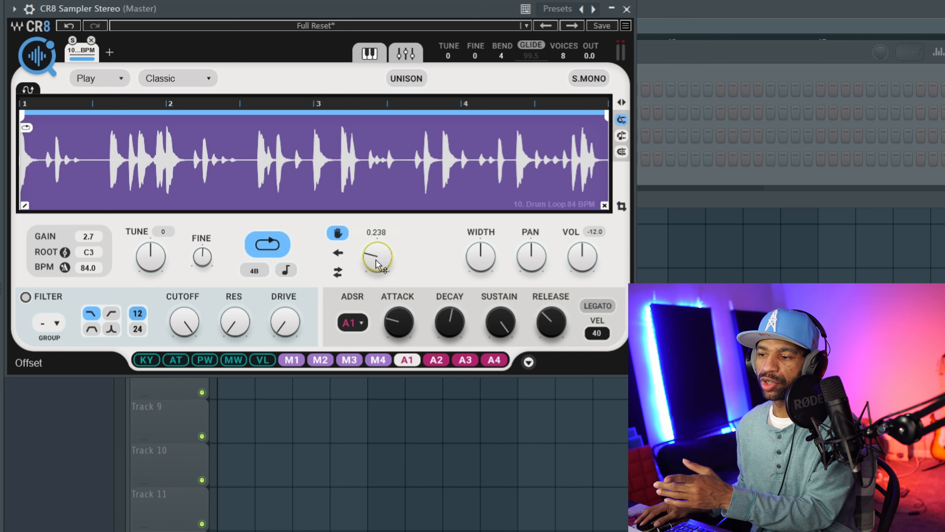
{"action": "left_click", "coordinate": [338, 235]}
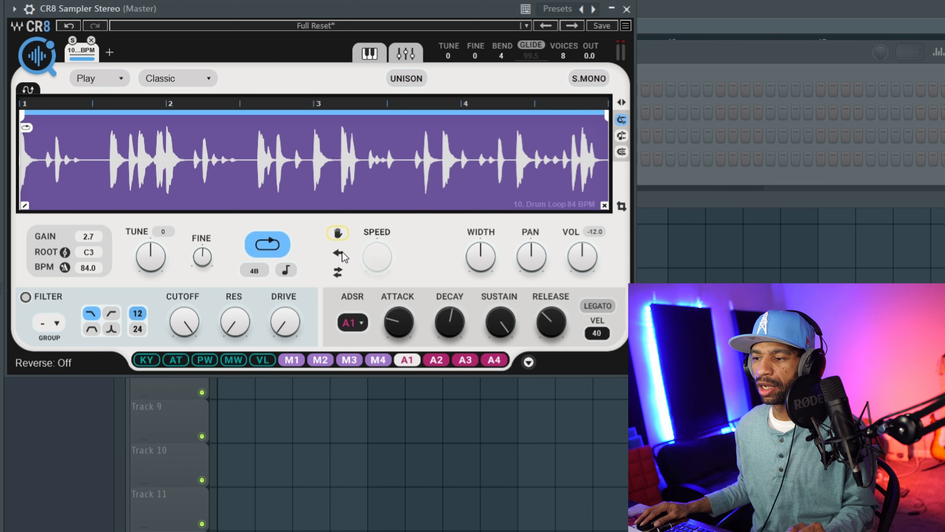
- Turn on Reverse, narrow the loop selection to the half-bar section ending just after bar 2 starts, and audition it
{"action": "left_click", "coordinate": [342, 252]}
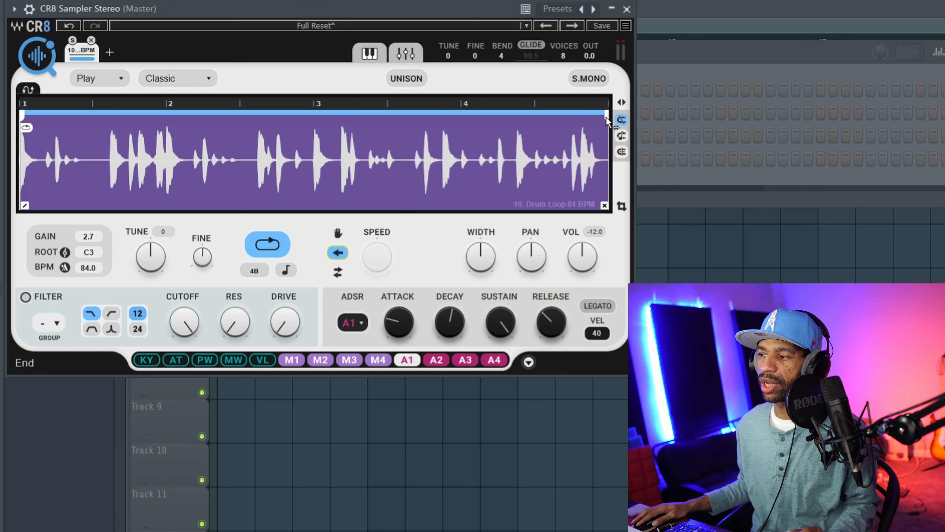
{"action": "mouse_move", "coordinate": [607, 117]}
{"action": "left_mouse_down"}
{"action": "mouse_move", "coordinate": [443, 122]}
{"action": "mouse_move", "coordinate": [66, 174]}
{"action": "mouse_move", "coordinate": [164, 171]}
{"action": "left_mouse_up"}
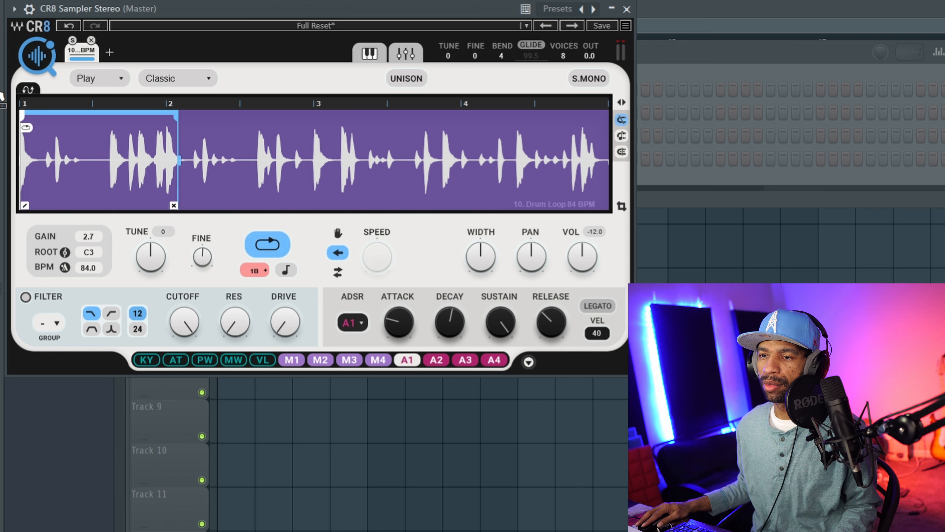
{"action": "left_click_drag", "start_coordinate": [24, 116], "coordinate": [118, 129]}
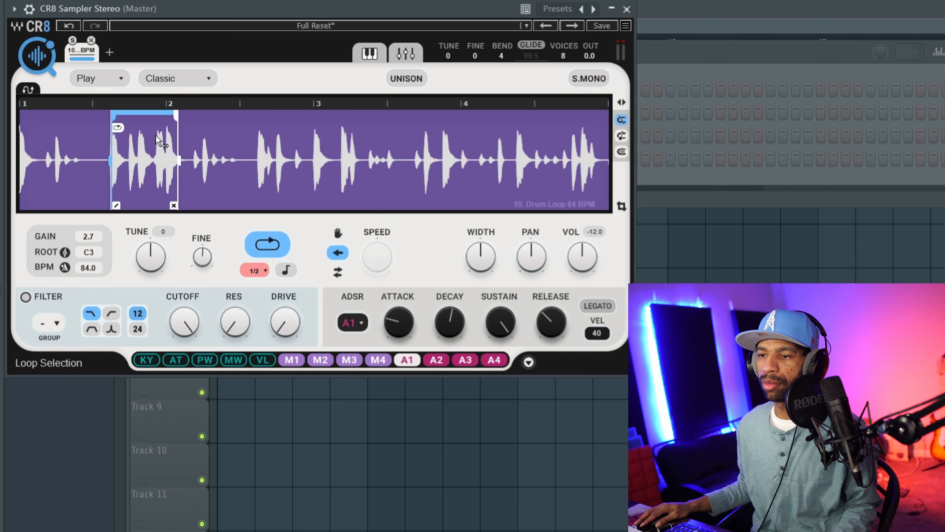
{"action": "left_click_drag", "start_coordinate": [114, 119], "coordinate": [112, 119]}
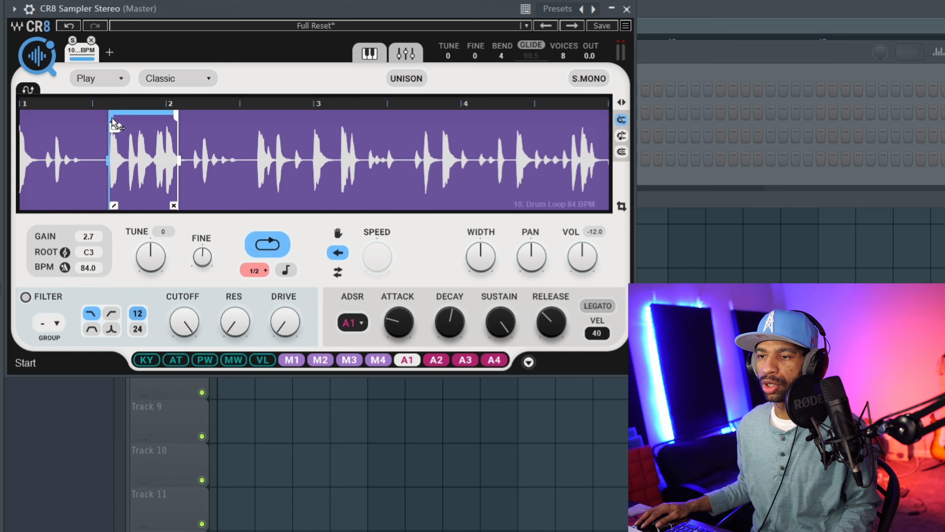
{"action": "key", "text": "z"}
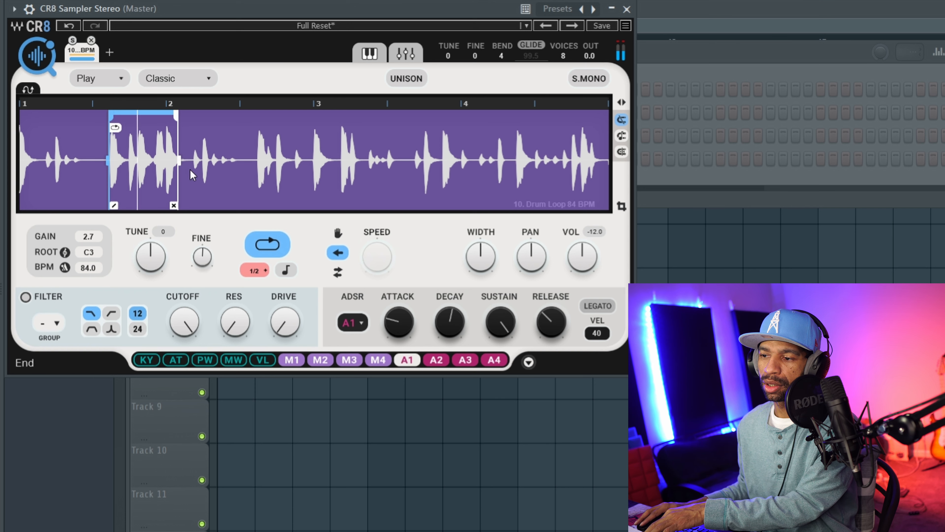
- Try back-and-forth playback instead of Reverse, switch it off, and move the loop start back to the sample's beginning
{"action": "left_click", "coordinate": [339, 253]}
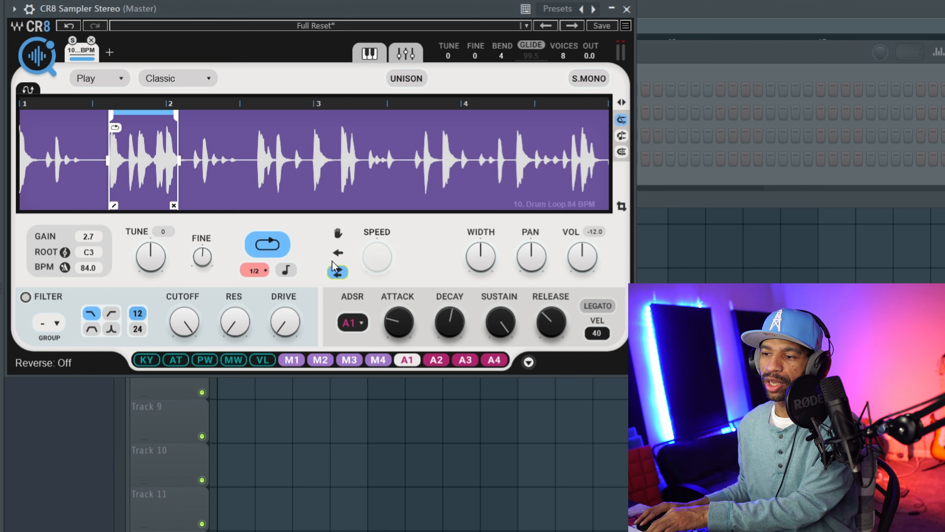
{"action": "key", "text": "q"}
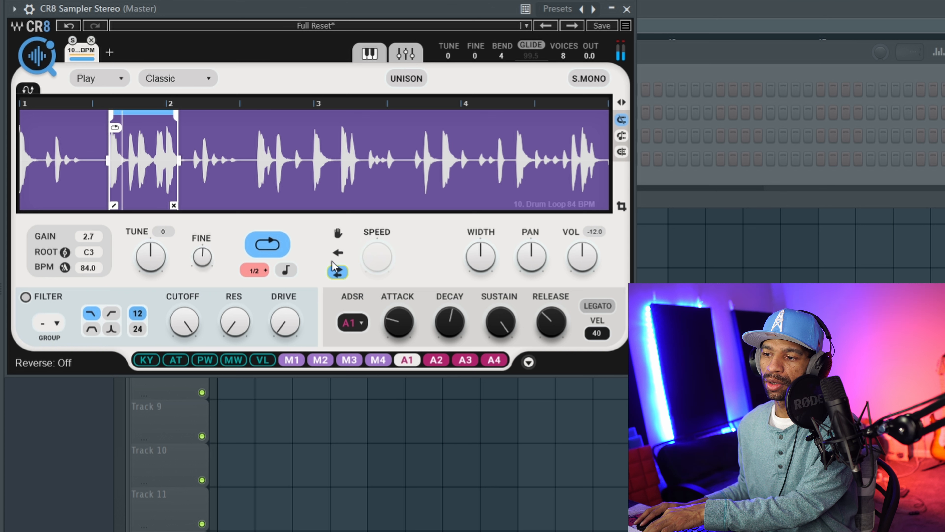
{"action": "left_click", "coordinate": [339, 272]}
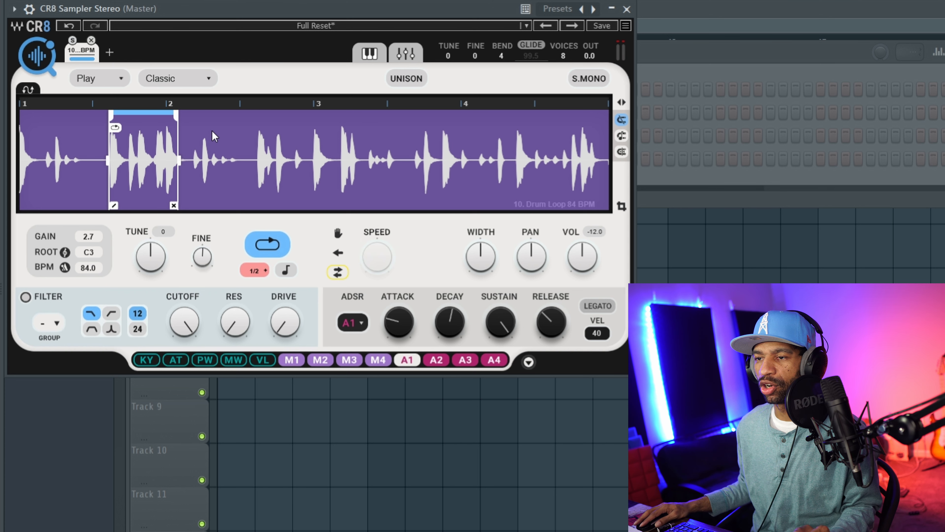
{"action": "left_click_drag", "start_coordinate": [110, 123], "coordinate": [20, 128]}
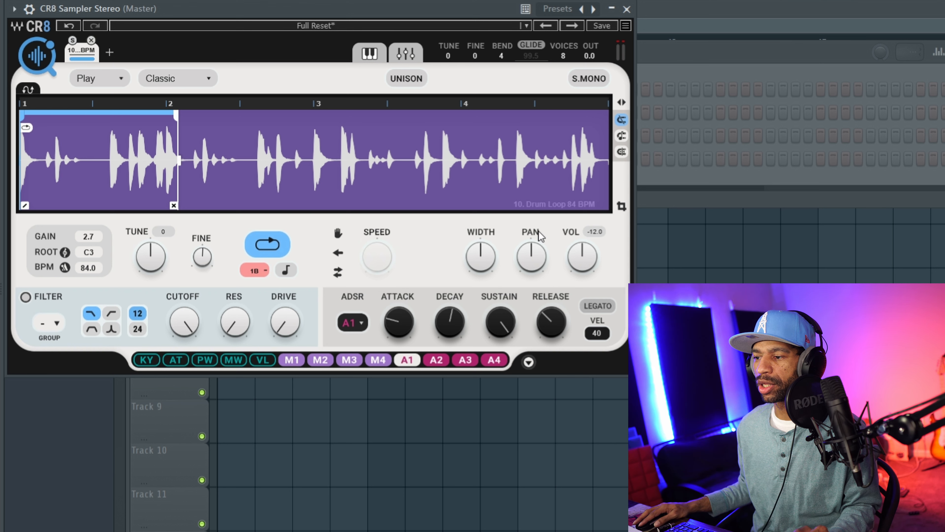
- Raise the stereo Width to just under its 2.0 maximum and extend the loop end to bar 3
{"action": "left_click_drag", "start_coordinate": [481, 256], "coordinate": [481, 235]}
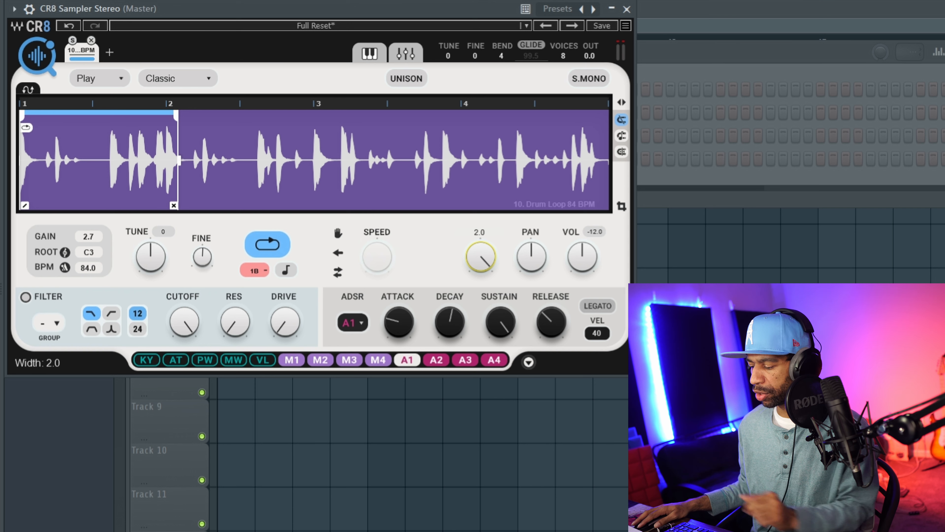
{"action": "left_click", "coordinate": [494, 283]}
{"action": "mouse_move", "coordinate": [484, 266]}
{"action": "left_mouse_down"}
{"action": "mouse_move", "coordinate": [484, 284]}
{"action": "mouse_move", "coordinate": [483, 266]}
{"action": "left_mouse_up"}
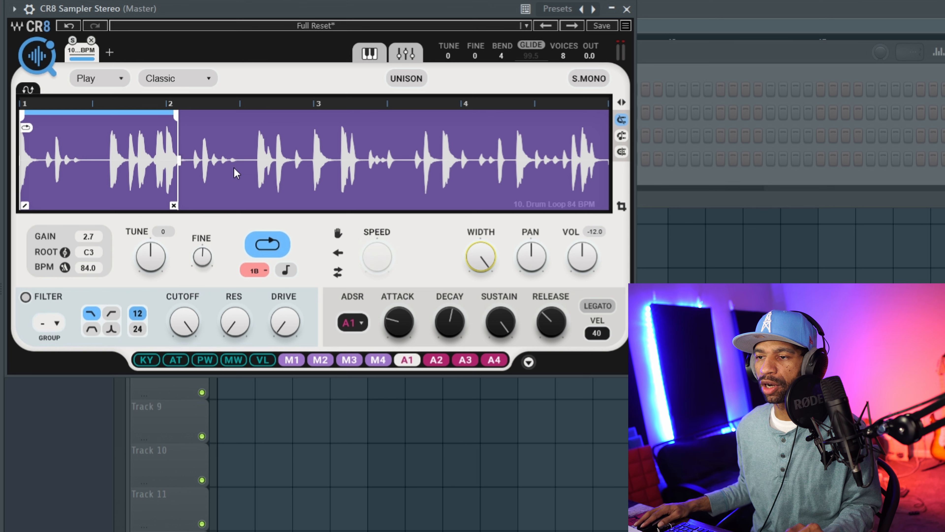
{"action": "left_click_drag", "start_coordinate": [177, 116], "coordinate": [324, 137]}
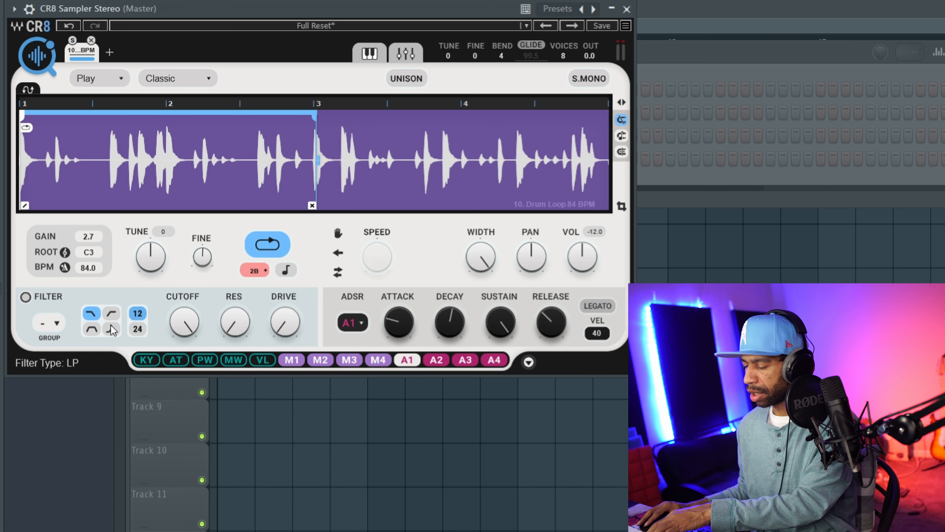
- Enable the low-pass filter with cutoff about halfway, Drive at about 18.3 and slightly raised resonance, and extend the loop to four bars
{"action": "left_click", "coordinate": [29, 297]}
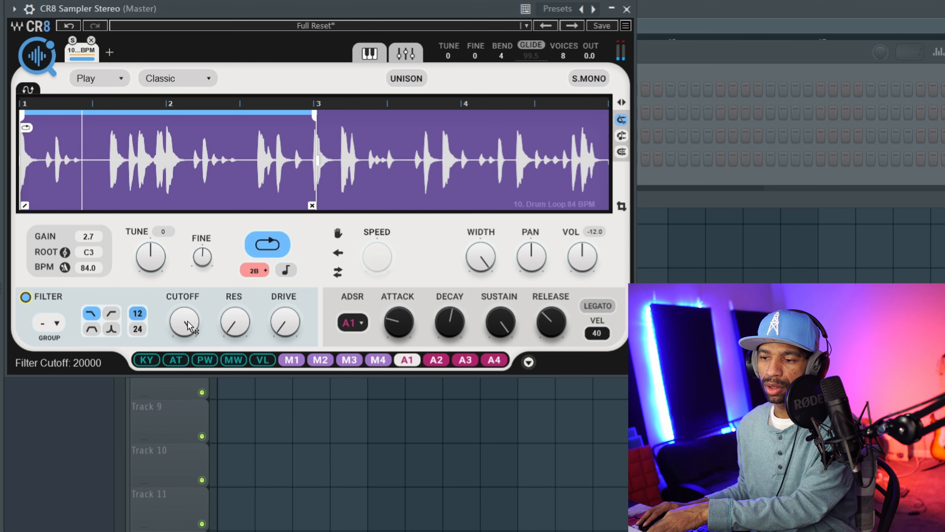
{"action": "scroll", "coordinate": [187, 325], "scroll_direction": "down", "scroll_amount": 10}
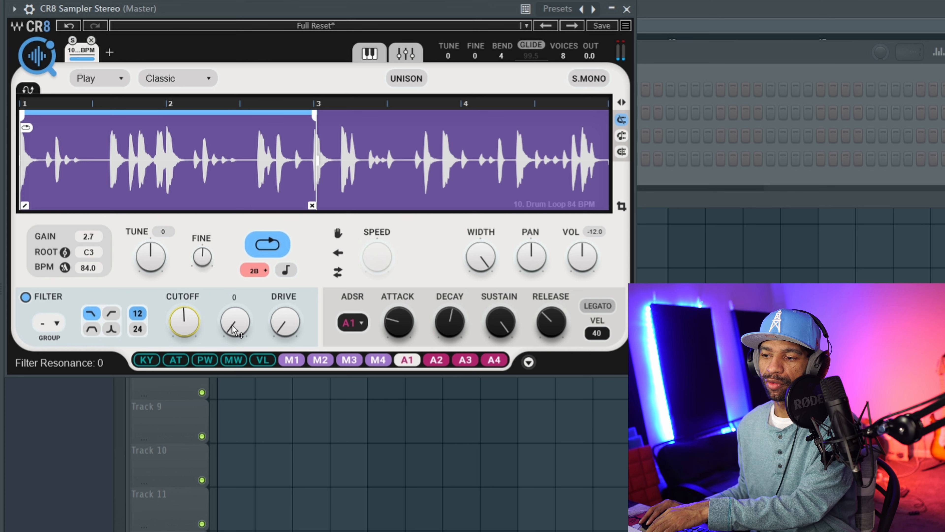
{"action": "left_click_drag", "start_coordinate": [284, 326], "coordinate": [284, 289]}
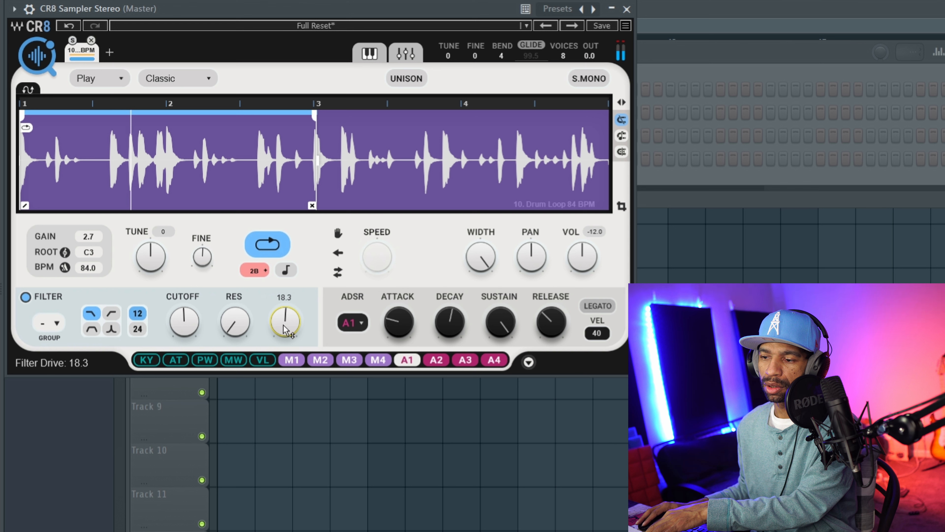
{"action": "left_click_drag", "start_coordinate": [235, 321], "coordinate": [234, 300]}
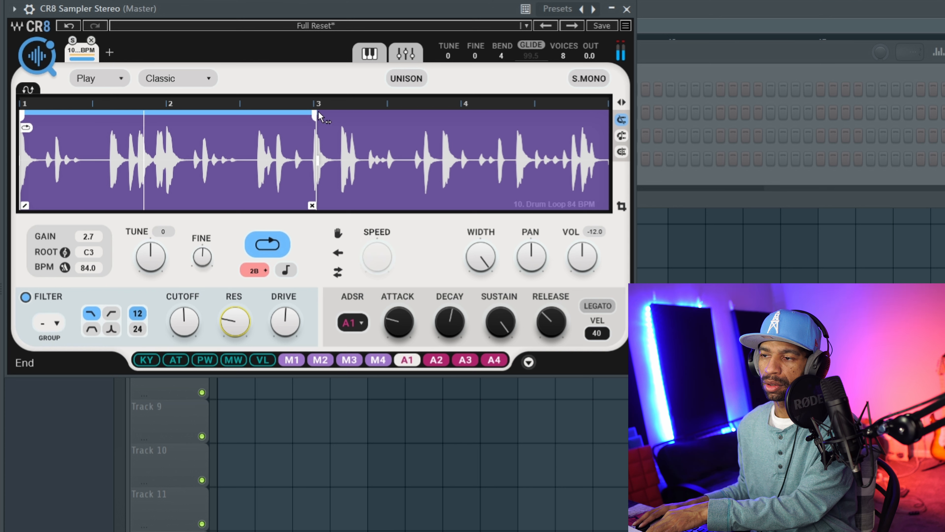
{"action": "left_click_drag", "start_coordinate": [315, 119], "coordinate": [608, 131]}
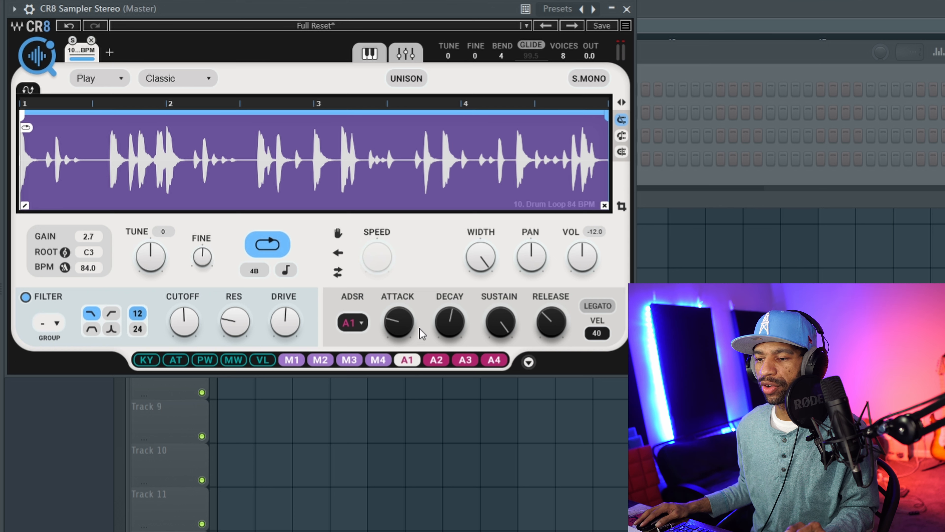
- Look through the settings of modulators M1 to M4 and envelopes A1 to A4, ending back on Mod 1
{"action": "left_click", "coordinate": [292, 359]}
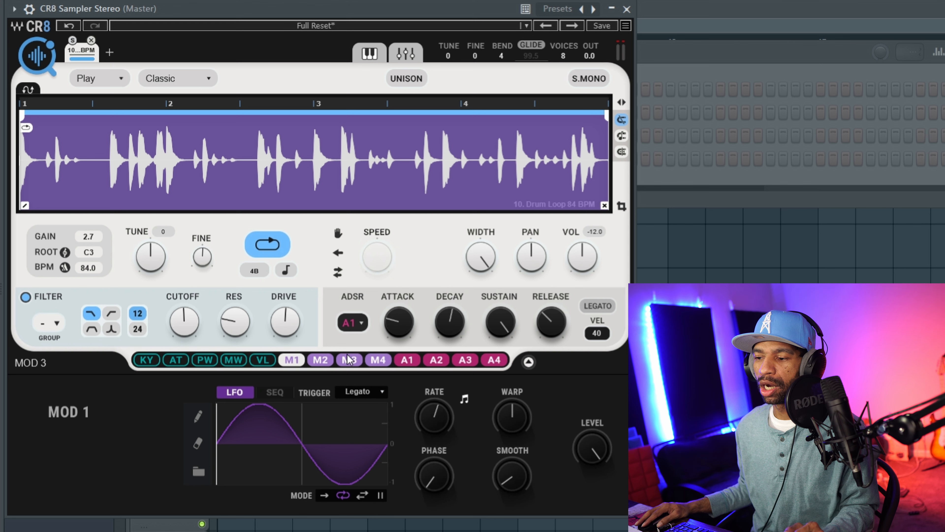
{"action": "left_click", "coordinate": [321, 360]}
{"action": "left_click", "coordinate": [349, 360]}
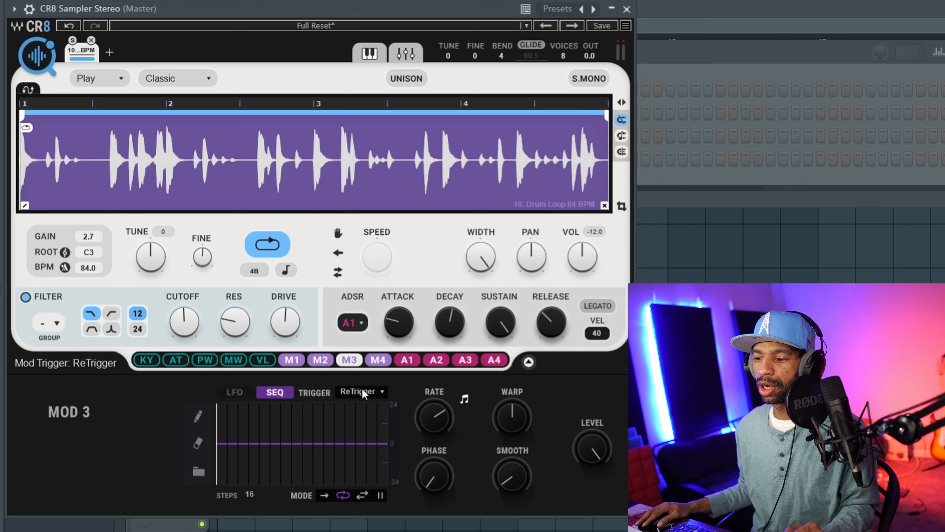
{"action": "left_click", "coordinate": [379, 362]}
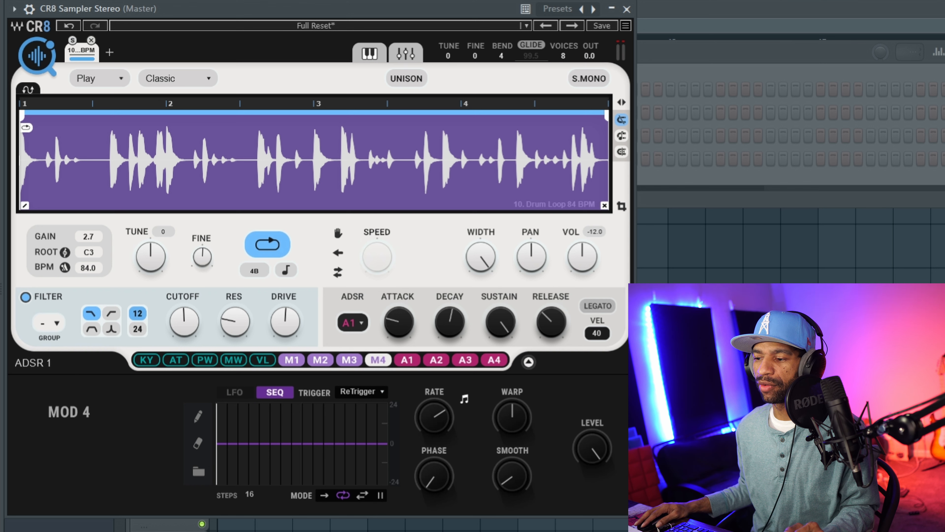
{"action": "left_click", "coordinate": [407, 360]}
{"action": "left_click", "coordinate": [437, 361]}
{"action": "left_click", "coordinate": [465, 361]}
{"action": "left_click", "coordinate": [495, 361]}
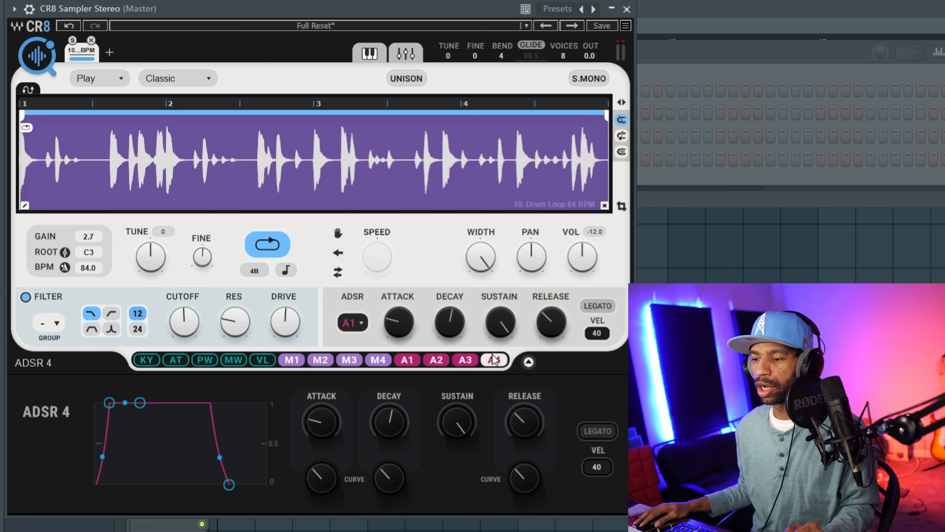
{"action": "left_click", "coordinate": [291, 360]}
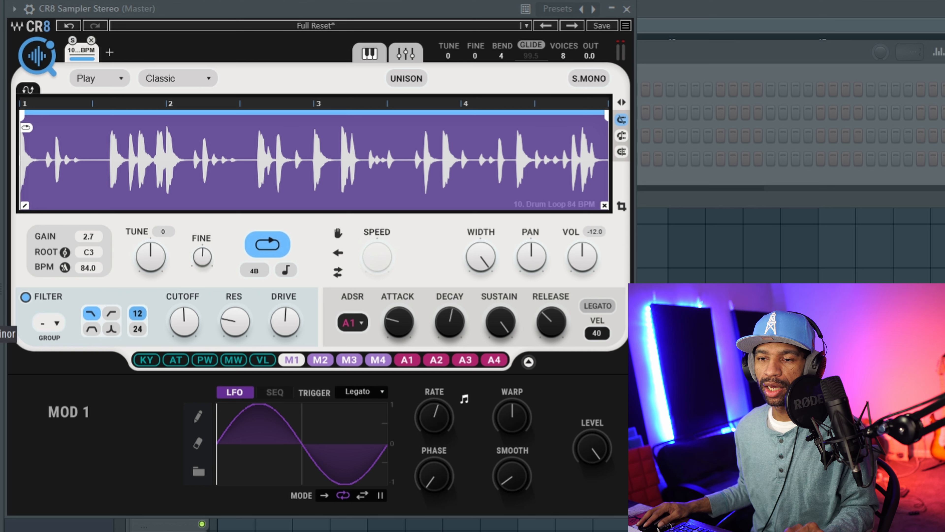
- Replace the drum loop with the Bruce Leroy 82 BPM D major sample, shorten its loop to the first bar, and audition it
{"action": "left_click_drag", "start_coordinate": [2, 283], "coordinate": [19, 203]}
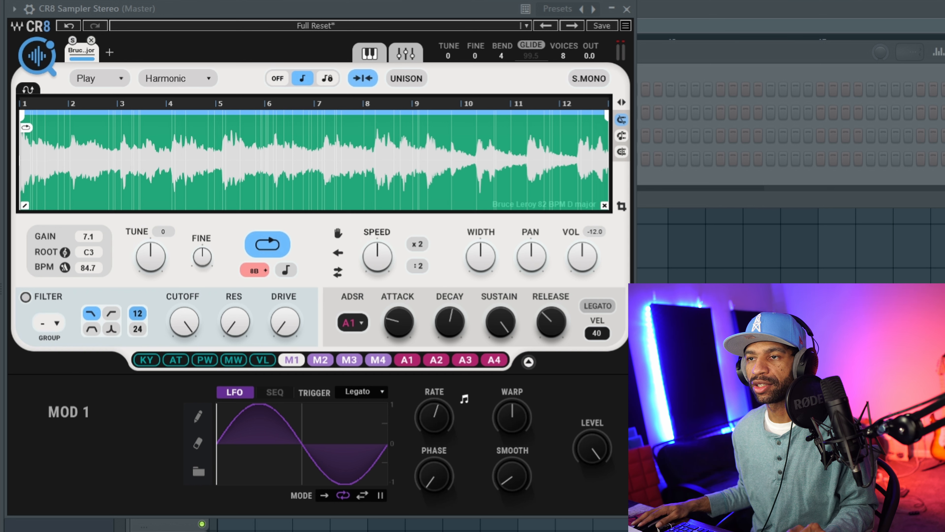
{"action": "key", "text": "space"}
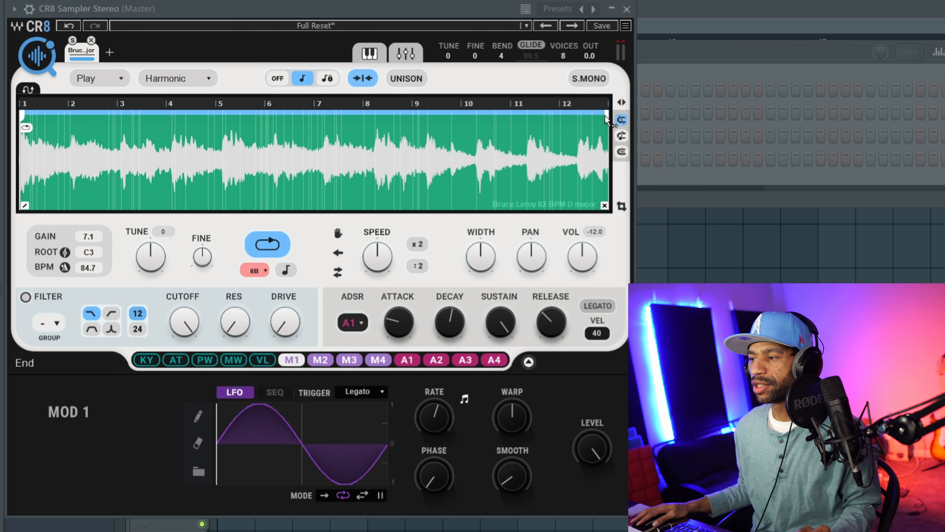
{"action": "mouse_move", "coordinate": [608, 117]}
{"action": "left_mouse_down"}
{"action": "mouse_move", "coordinate": [370, 104]}
{"action": "mouse_move", "coordinate": [46, 124]}
{"action": "left_mouse_up"}
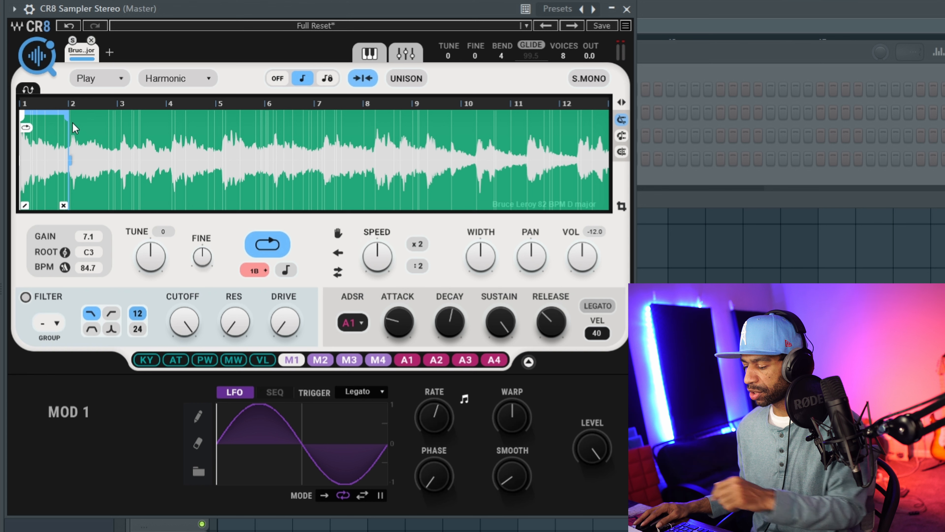
{"action": "key", "text": "z"}
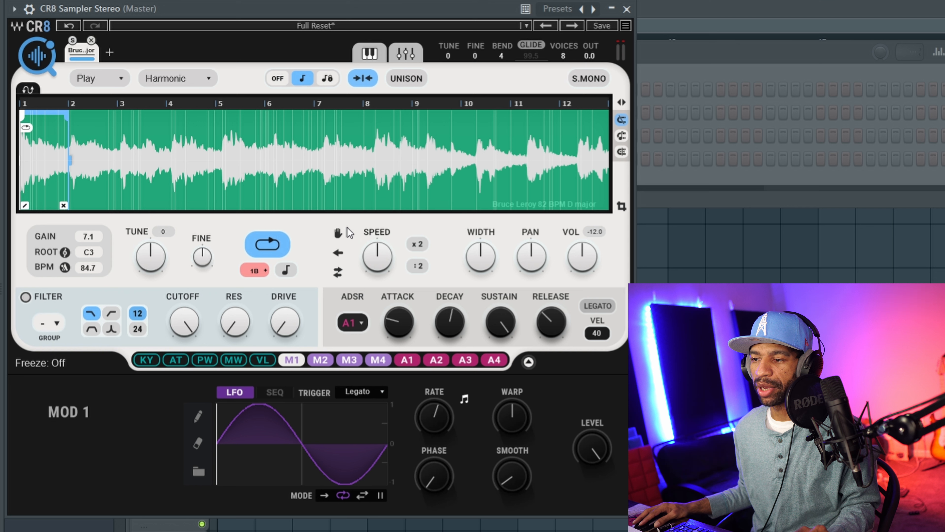
- Turn on Freeze for the sample and raise the Offset to about halfway
{"action": "left_click", "coordinate": [338, 233]}
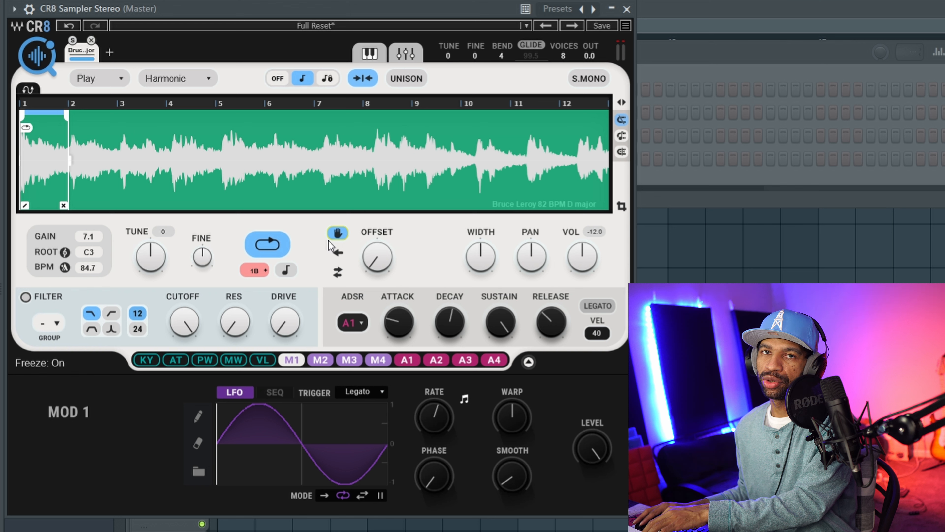
{"action": "left_click", "coordinate": [376, 263]}
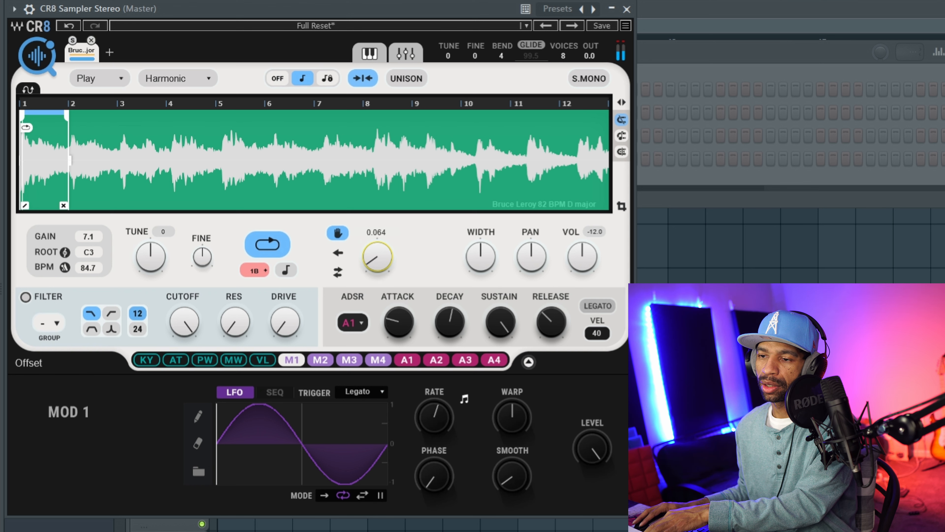
{"action": "left_click_drag", "start_coordinate": [376, 257], "coordinate": [377, 234]}
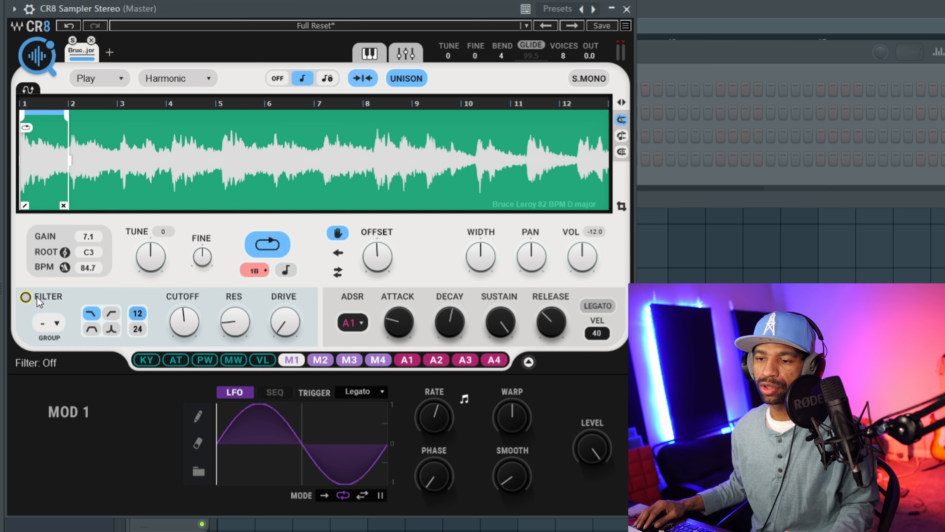
- Enable the low-pass filter and assign the Mod 1 LFO to its cutoff
{"action": "left_click", "coordinate": [26, 297]}
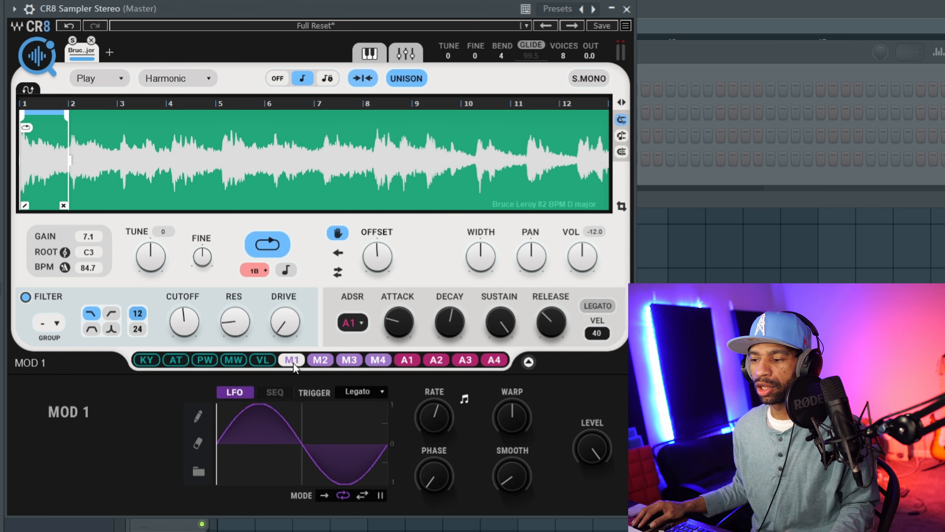
{"action": "mouse_move", "coordinate": [291, 360]}
{"action": "left_mouse_down"}
{"action": "mouse_move", "coordinate": [239, 327]}
{"action": "mouse_move", "coordinate": [183, 324]}
{"action": "left_mouse_up"}
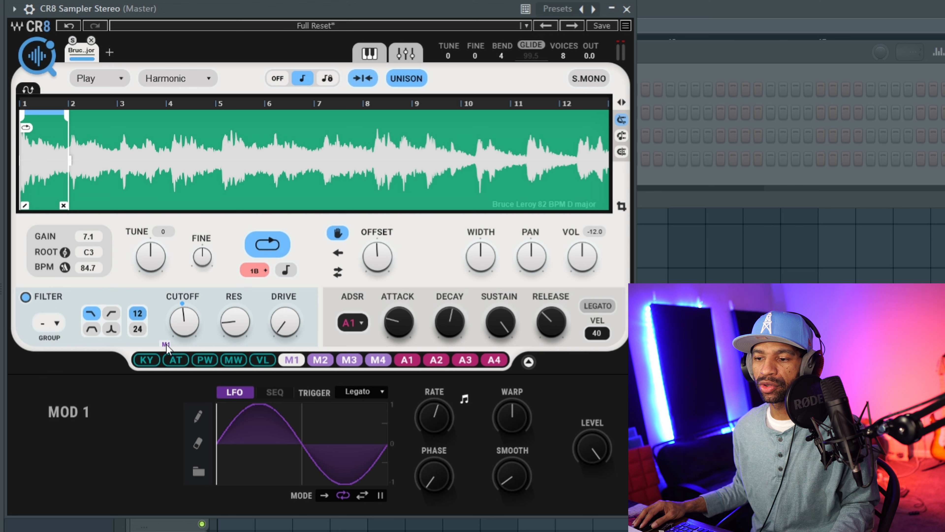
{"action": "mouse_move", "coordinate": [166, 348]}
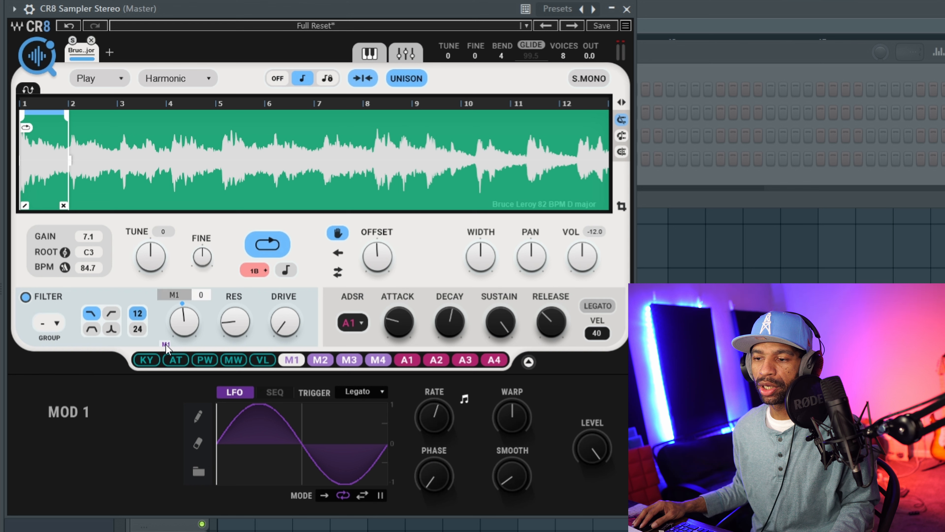
- Lower the filter cutoff somewhat below halfway and raise Mod 1's modulation amount on it to about 35
{"action": "left_click_drag", "start_coordinate": [183, 320], "coordinate": [182, 343]}
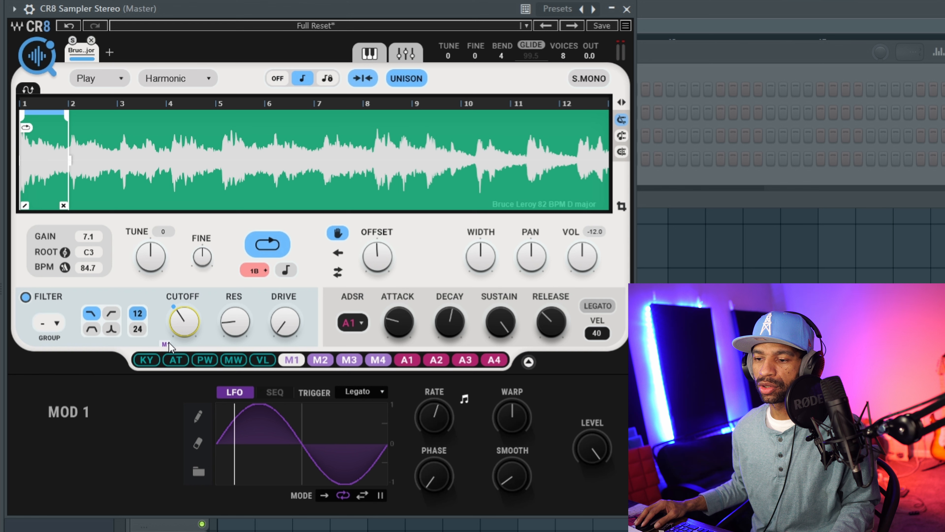
{"action": "left_click_drag", "start_coordinate": [168, 340], "coordinate": [171, 288]}
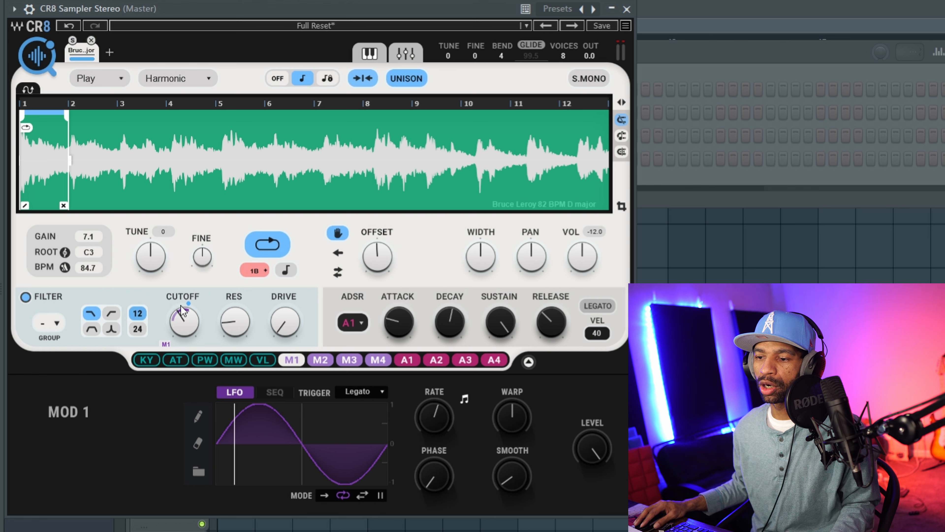
{"action": "left_click_drag", "start_coordinate": [165, 344], "coordinate": [166, 339]}
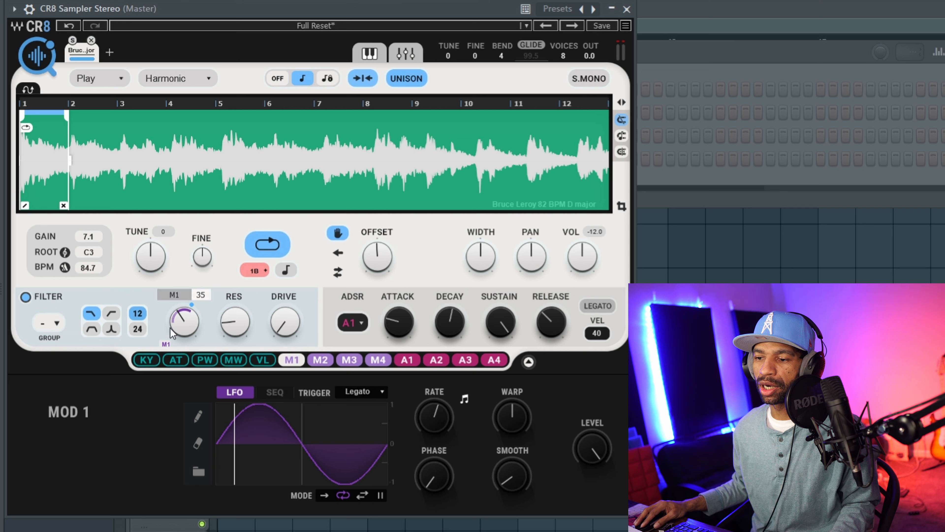
{"action": "mouse_move", "coordinate": [183, 316]}
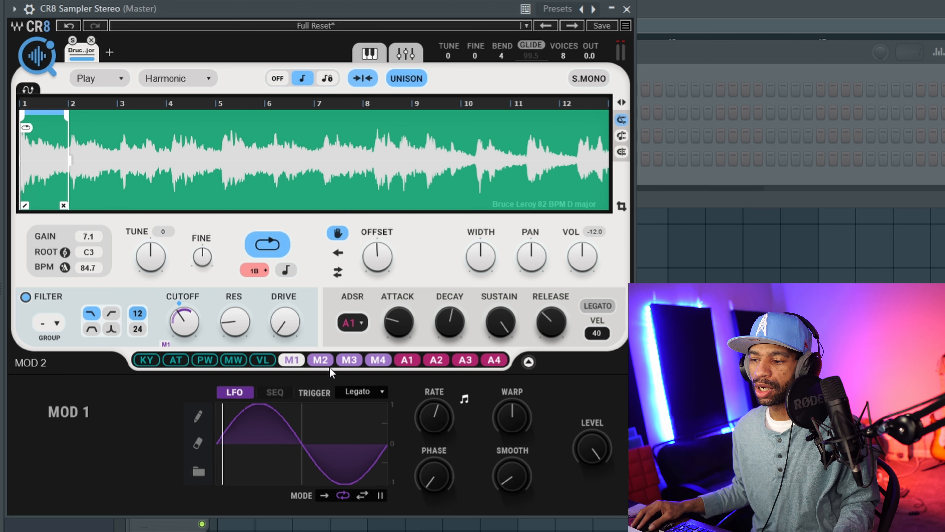
- Assign Mod 2 to the filter cutoff, switch it to an 8-step sequence, and draw alternating higher and lower positive steps
{"action": "left_click", "coordinate": [323, 361]}
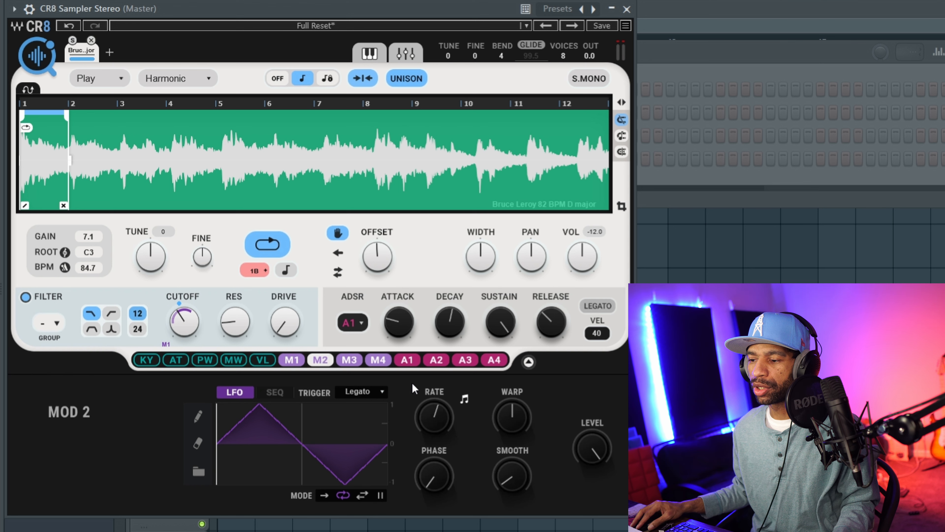
{"action": "left_click_drag", "start_coordinate": [320, 361], "coordinate": [181, 319]}
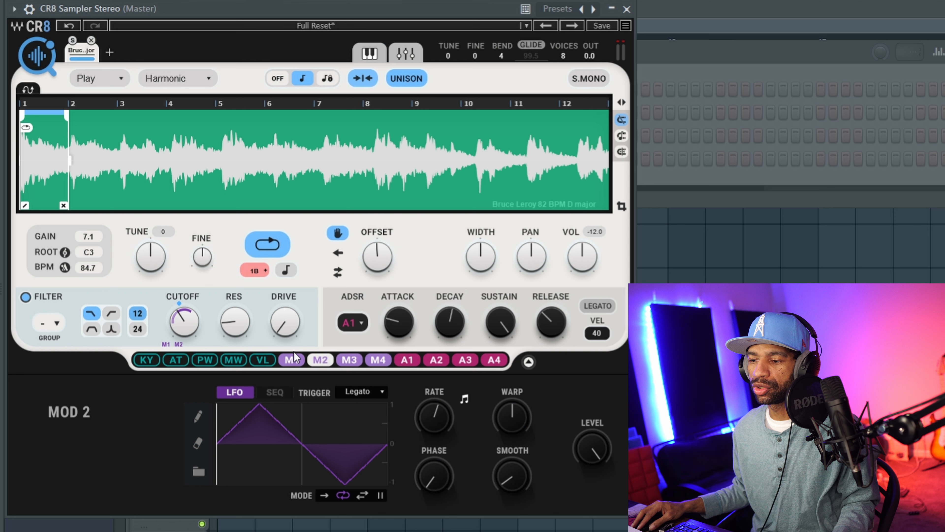
{"action": "left_click", "coordinate": [275, 392]}
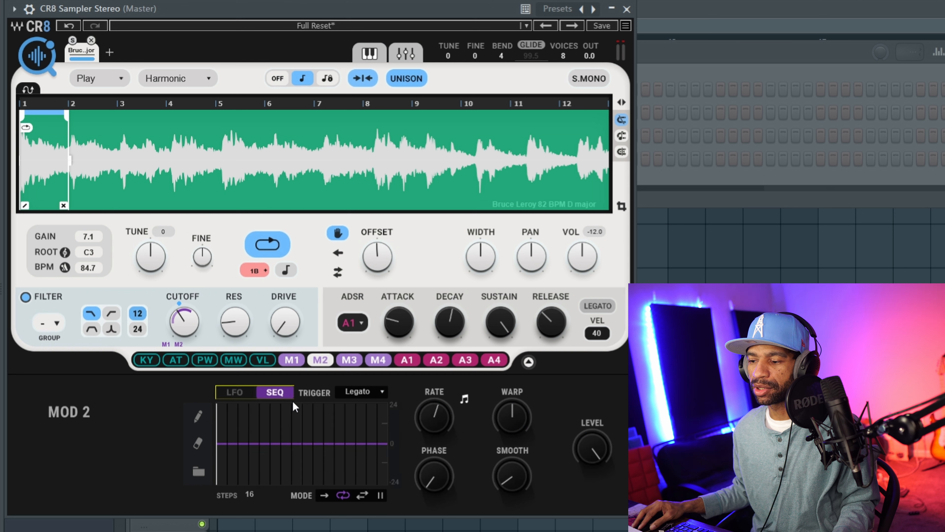
{"action": "mouse_move", "coordinate": [251, 493]}
{"action": "left_mouse_down"}
{"action": "mouse_move", "coordinate": [252, 512]}
{"action": "mouse_move", "coordinate": [251, 491]}
{"action": "left_mouse_up"}
{"action": "left_click_drag", "start_coordinate": [227, 439], "coordinate": [227, 404]}
{"action": "mouse_move", "coordinate": [248, 449]}
{"action": "left_mouse_down"}
{"action": "mouse_move", "coordinate": [249, 434]}
{"action": "mouse_move", "coordinate": [355, 444]}
{"action": "left_mouse_up"}
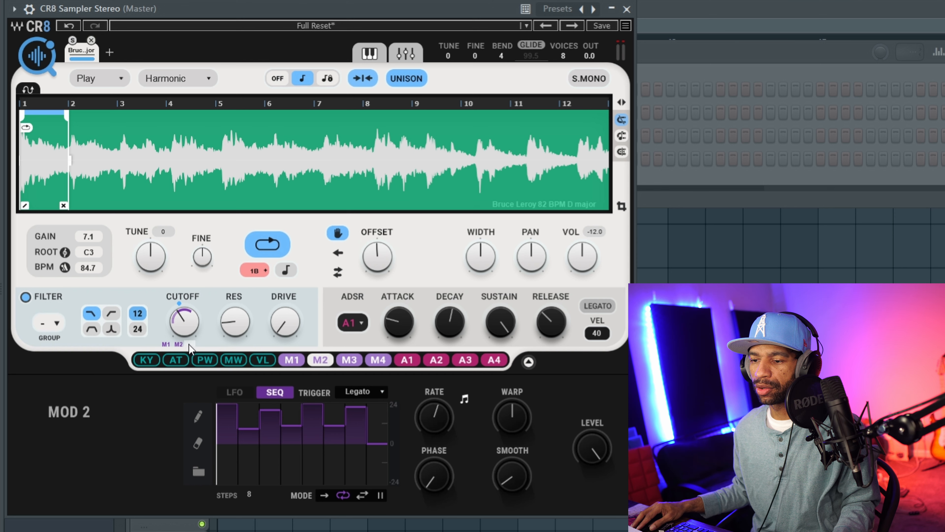
- Adjust the Mod 2 and Mod 1 modulation amounts on the cutoff, dismissing the Norton subscription notice
{"action": "left_click_drag", "start_coordinate": [178, 343], "coordinate": [178, 334]}
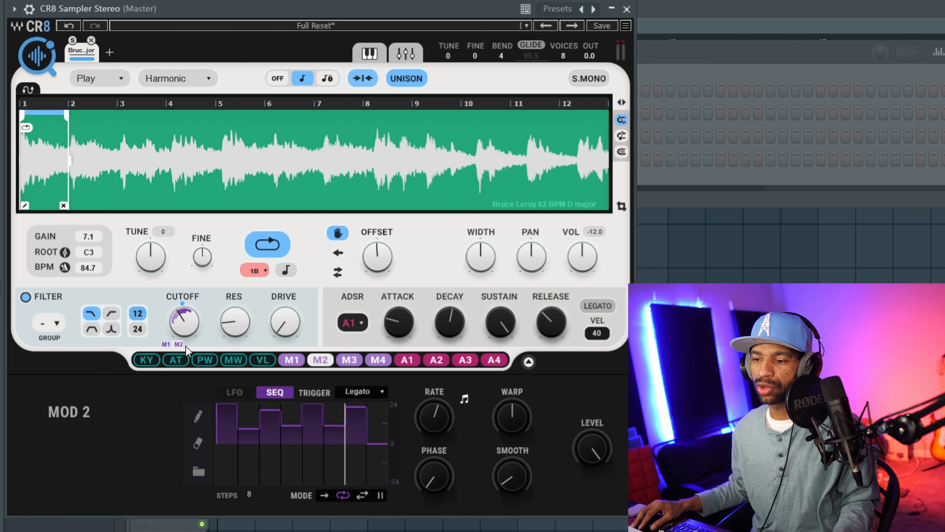
{"action": "left_click_drag", "start_coordinate": [183, 343], "coordinate": [179, 301]}
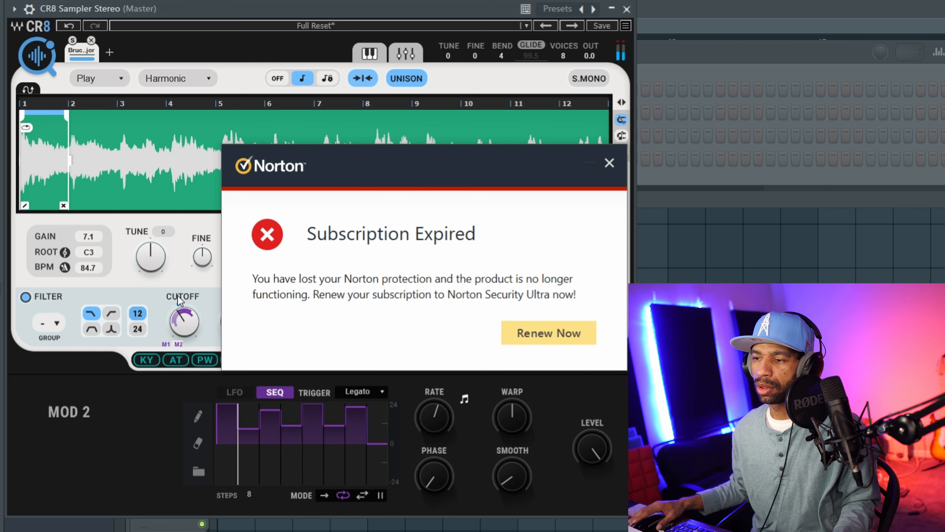
{"action": "left_click", "coordinate": [610, 163]}
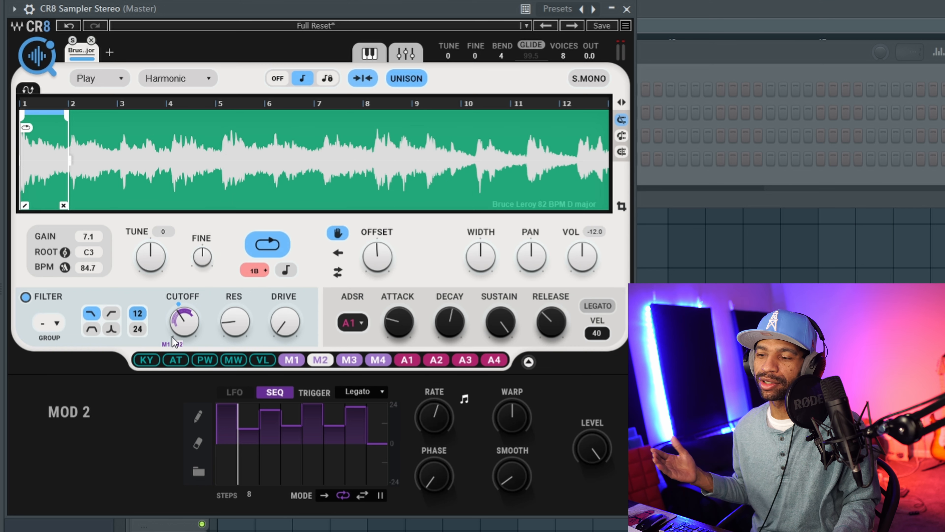
{"action": "left_click", "coordinate": [167, 343]}
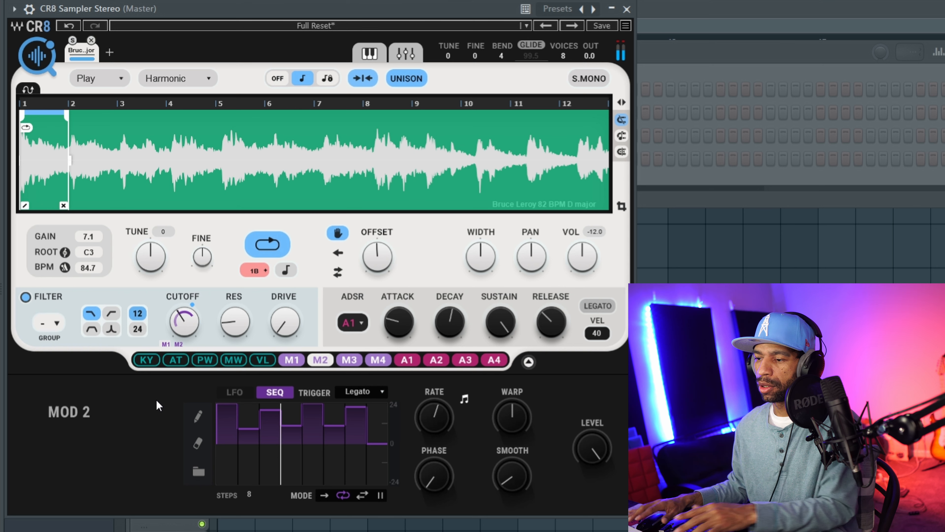
- Try longer Attack times on ADSR 1, from 11.3 up to 81.7, and lower the Attack again
{"action": "left_click_drag", "start_coordinate": [393, 322], "coordinate": [393, 300]}
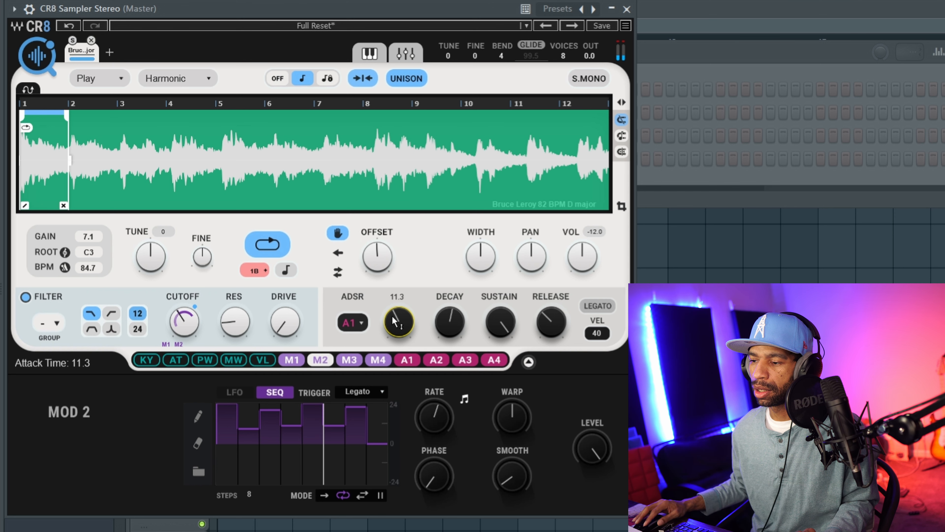
{"action": "left_click_drag", "start_coordinate": [398, 323], "coordinate": [397, 316]}
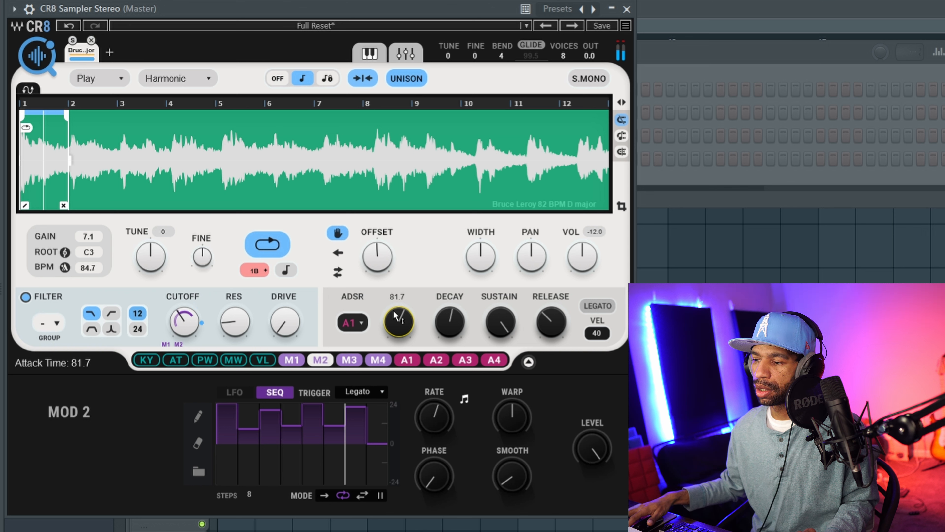
{"action": "left_click_drag", "start_coordinate": [397, 317], "coordinate": [400, 323]}
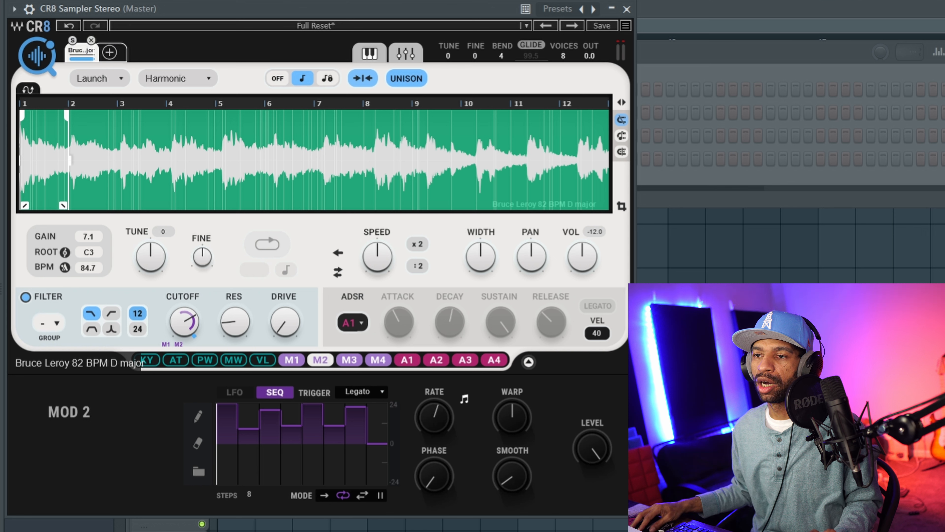
- Add a second layer with the same sample and raise its Tune to 12 in the mixer
{"action": "left_click", "coordinate": [109, 53]}
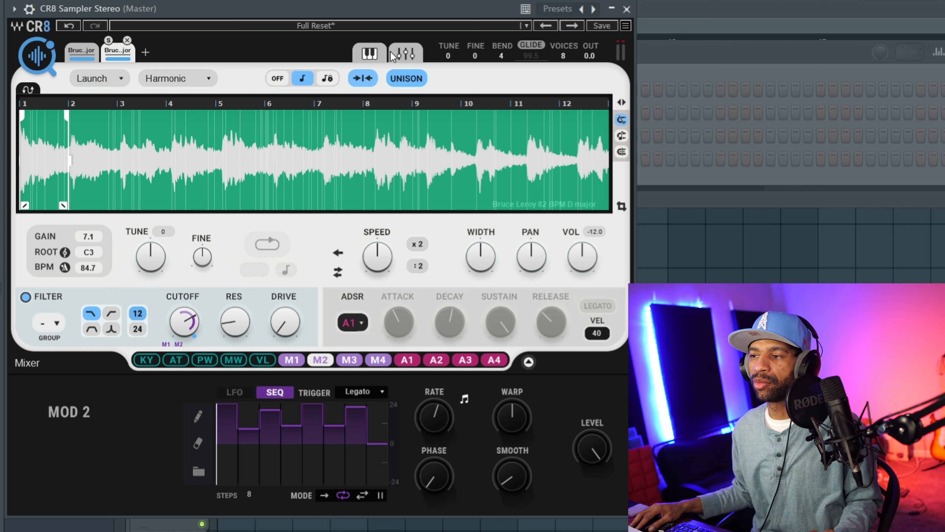
{"action": "left_click", "coordinate": [406, 54]}
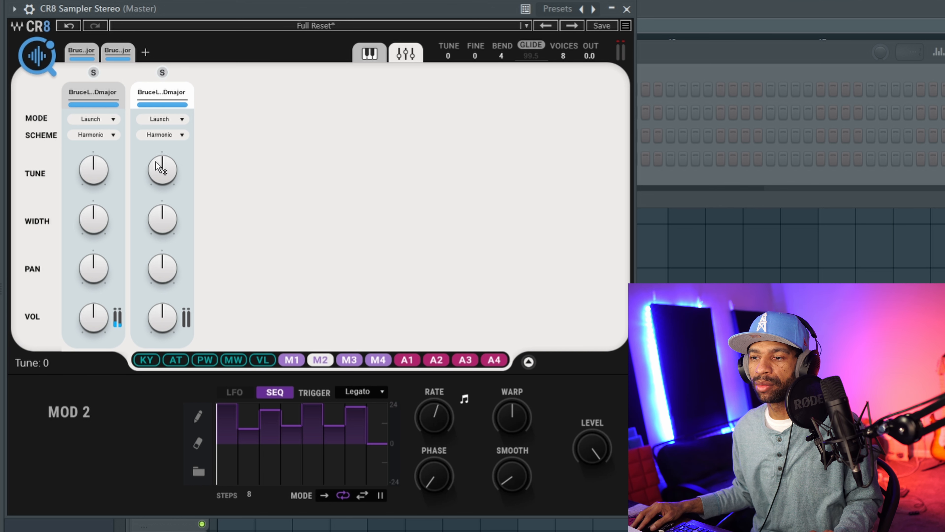
{"action": "left_click", "coordinate": [155, 171]}
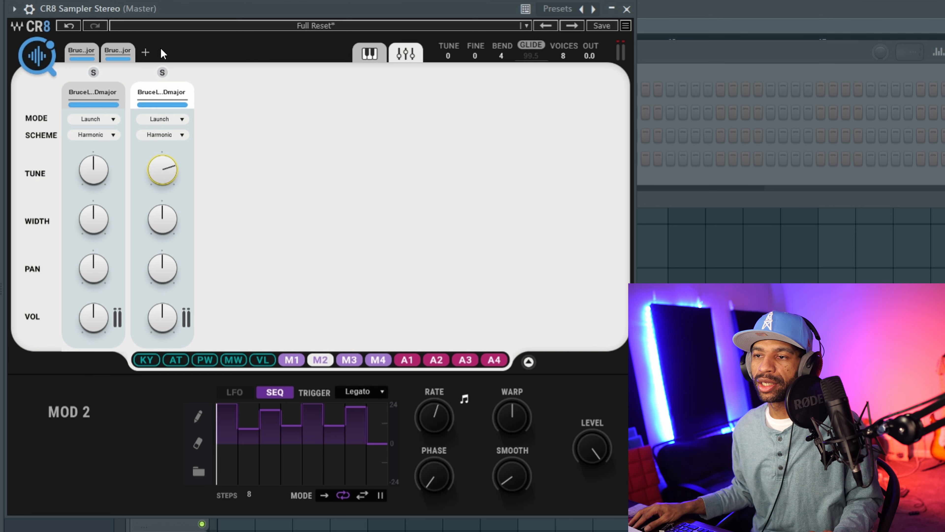
- Switch the second layer's filter to high-pass and raise its cutoff slightly
{"action": "left_click", "coordinate": [116, 52]}
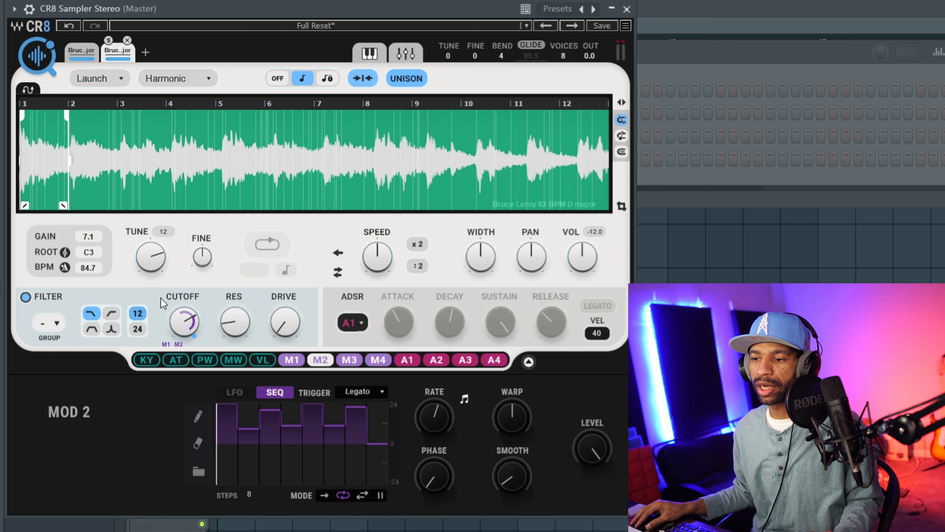
{"action": "left_click", "coordinate": [114, 314]}
{"action": "left_click_drag", "start_coordinate": [188, 322], "coordinate": [185, 301]}
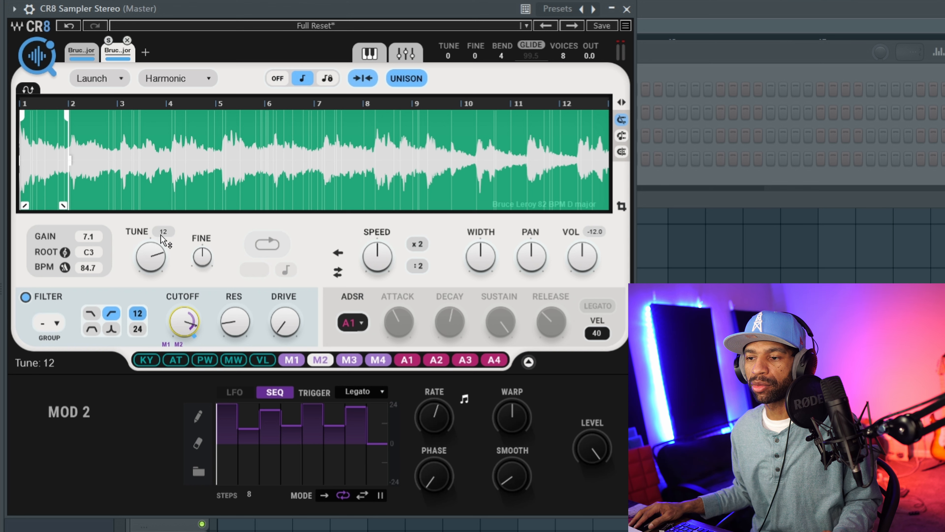
- Set the second layer's Tune back to 0 and add a third layer with the same sample
{"action": "left_click_drag", "start_coordinate": [155, 244], "coordinate": [154, 287]}
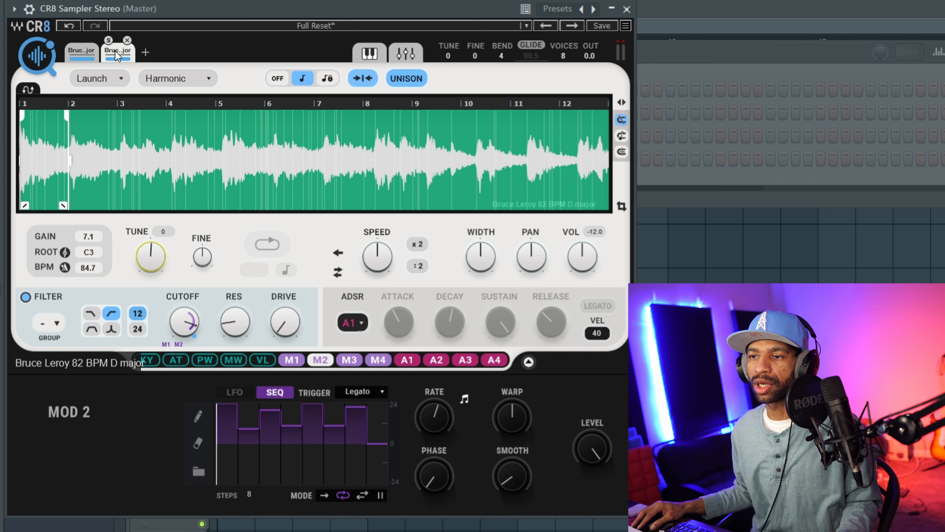
{"action": "left_click", "coordinate": [146, 52]}
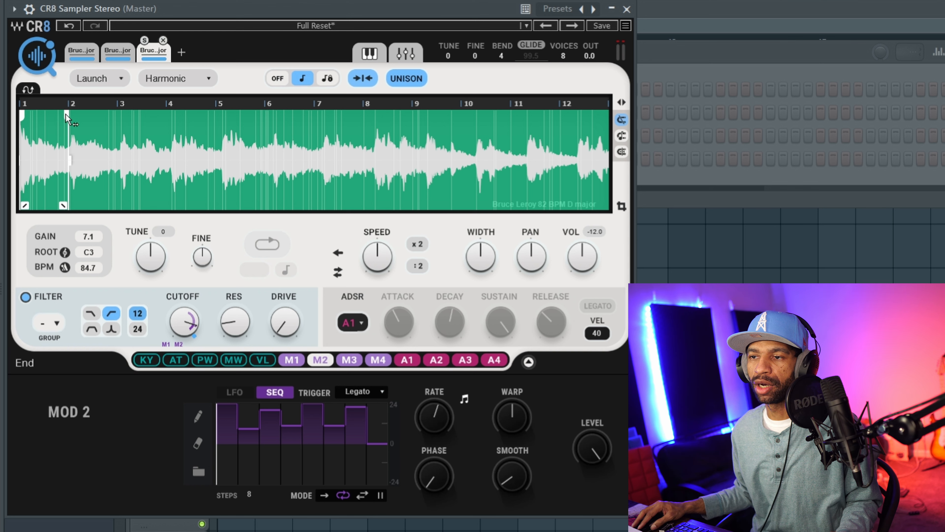
- Limit the second layer's playback to the section from marker 2 to marker 3 of the waveform
{"action": "left_click", "coordinate": [114, 49]}
{"action": "left_click_drag", "start_coordinate": [66, 118], "coordinate": [130, 115]}
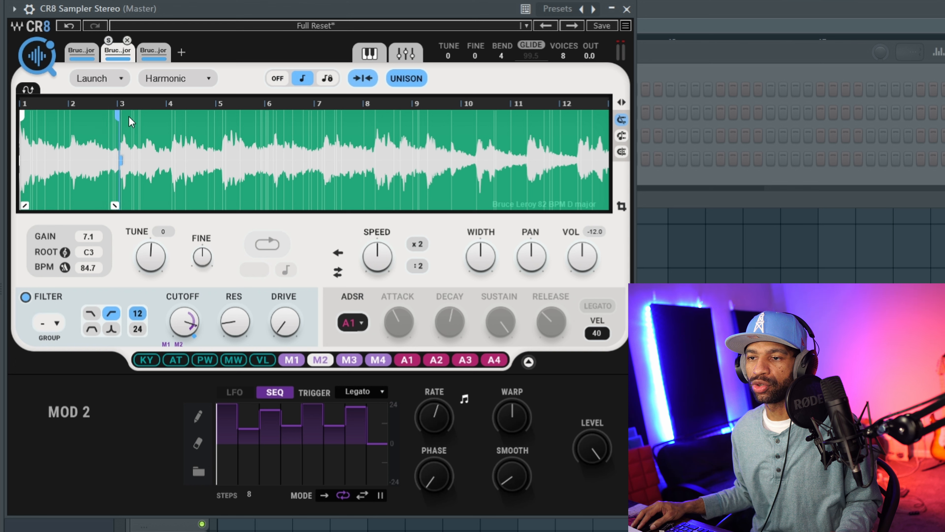
{"action": "mouse_move", "coordinate": [27, 118]}
{"action": "left_mouse_down"}
{"action": "mouse_move", "coordinate": [86, 96]}
{"action": "mouse_move", "coordinate": [73, 102]}
{"action": "left_mouse_up"}
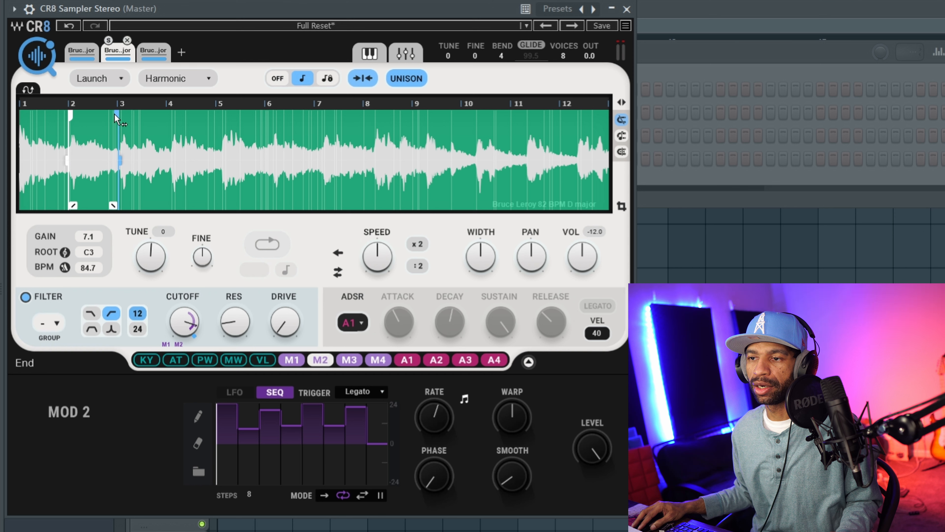
- Limit the third layer's playback to the section from marker 3 to marker 4 of the waveform
{"action": "left_click", "coordinate": [145, 50]}
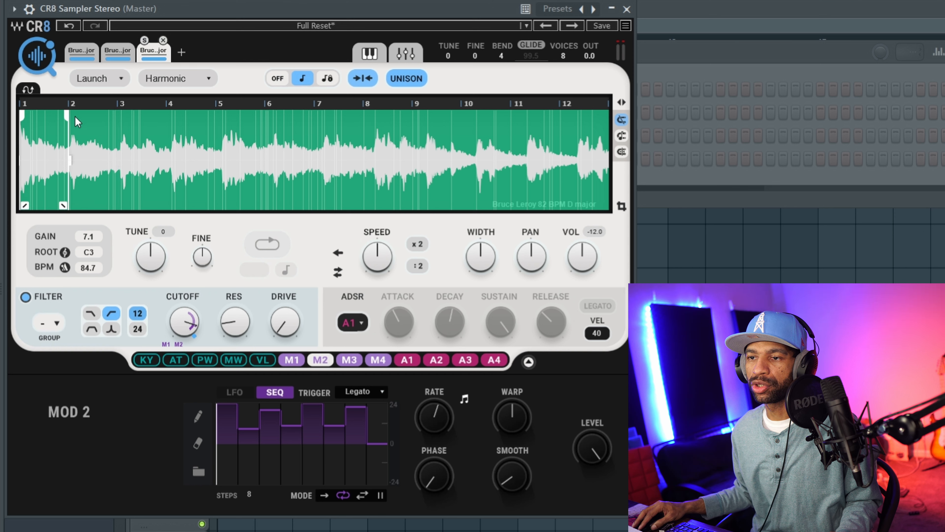
{"action": "left_click_drag", "start_coordinate": [68, 118], "coordinate": [180, 106]}
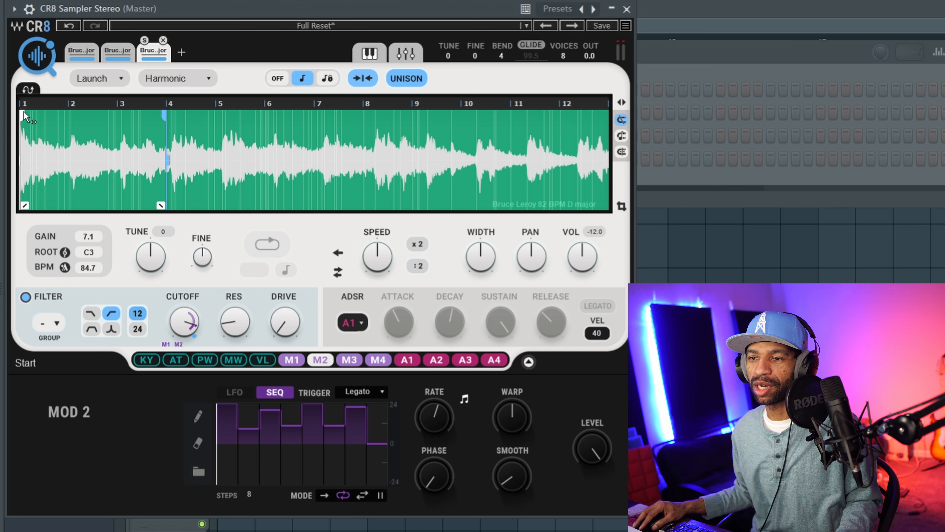
{"action": "mouse_move", "coordinate": [21, 116]}
{"action": "left_mouse_down"}
{"action": "mouse_move", "coordinate": [127, 108]}
{"action": "mouse_move", "coordinate": [124, 115]}
{"action": "left_mouse_up"}
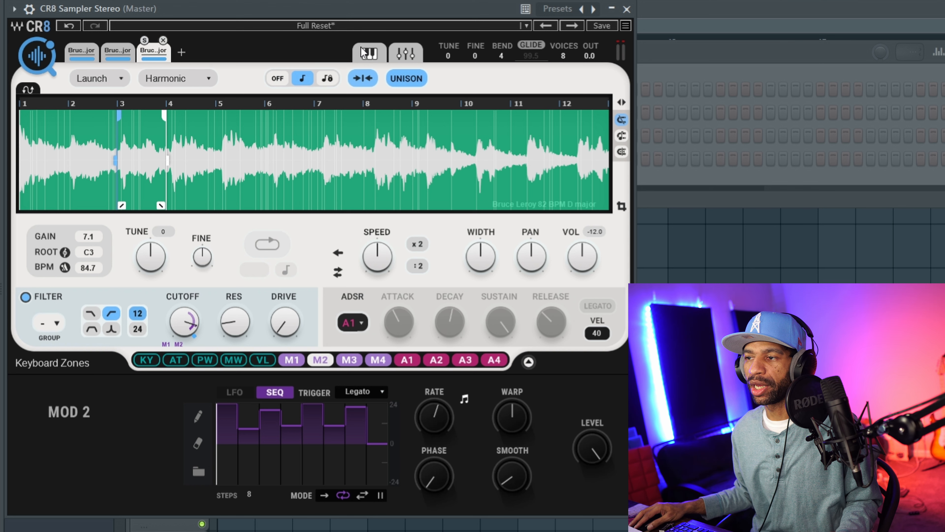
- Assign each layer a single-note keyboard zone: first layer D3 to D3, second E3 to E3, third F3 to F3
{"action": "left_click", "coordinate": [369, 55]}
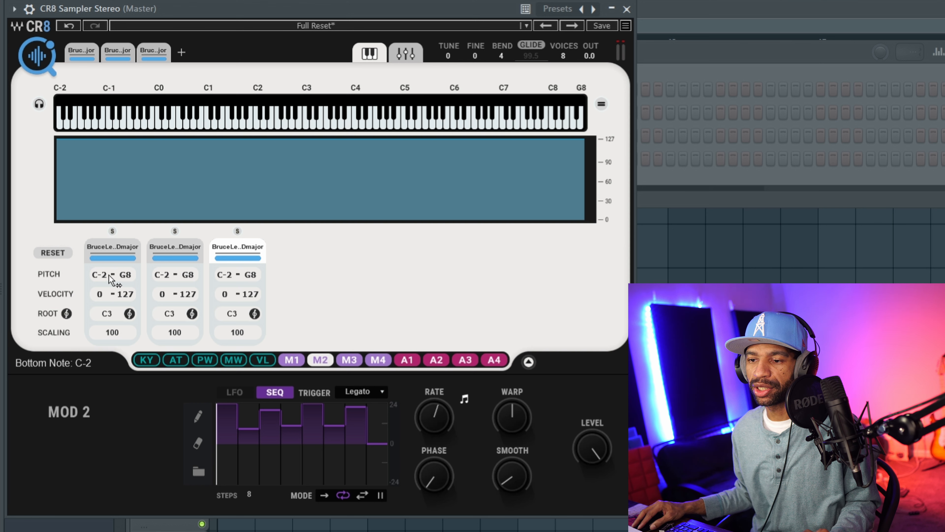
{"action": "left_click_drag", "start_coordinate": [109, 274], "coordinate": [154, 274]}
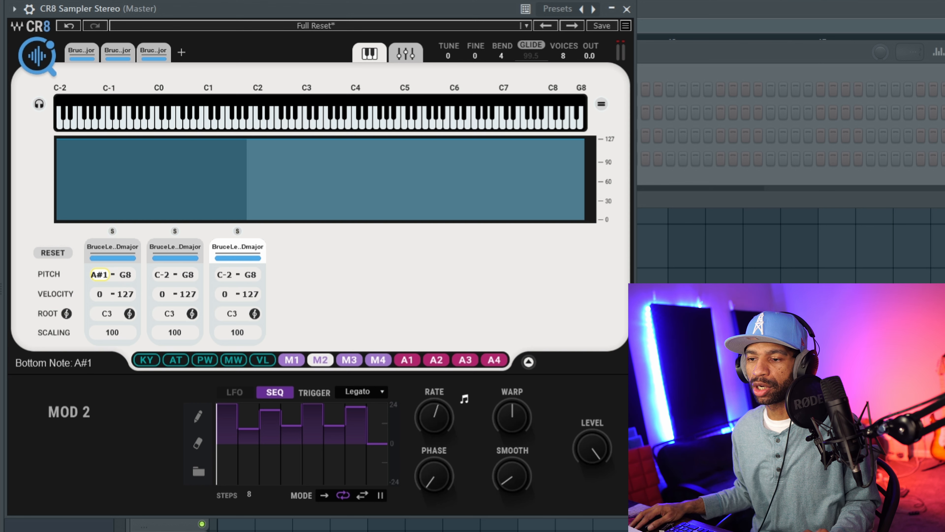
{"action": "mouse_move", "coordinate": [100, 280]}
{"action": "left_mouse_down"}
{"action": "mouse_move", "coordinate": [113, 280]}
{"action": "mouse_move", "coordinate": [100, 275]}
{"action": "left_mouse_up"}
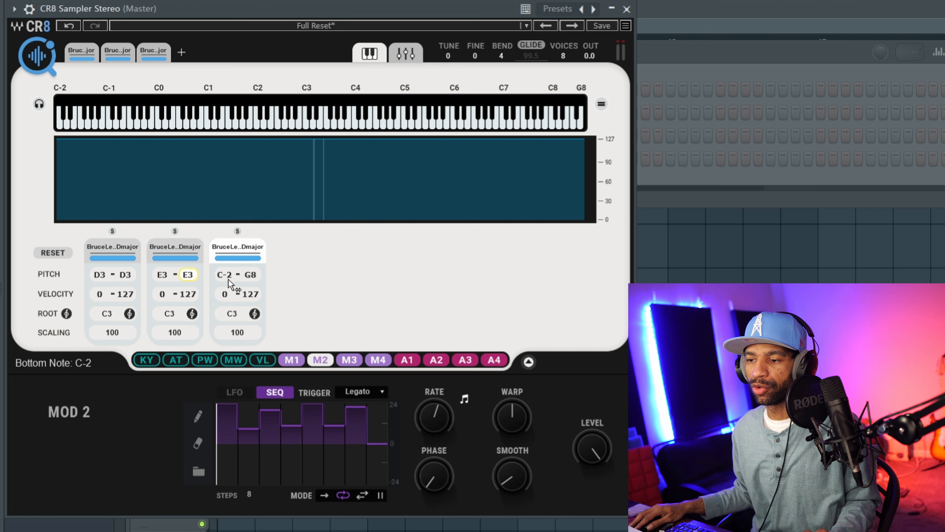
{"action": "left_click_drag", "start_coordinate": [222, 276], "coordinate": [222, 254]}
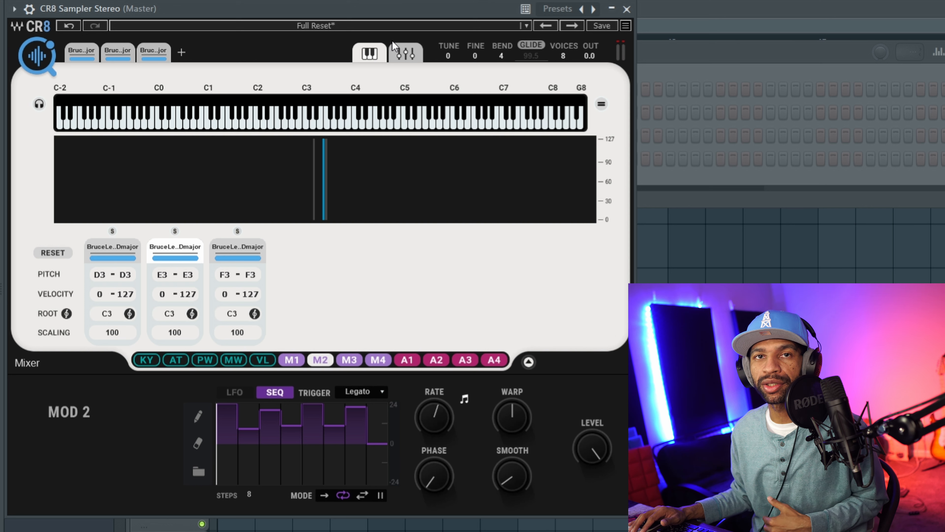